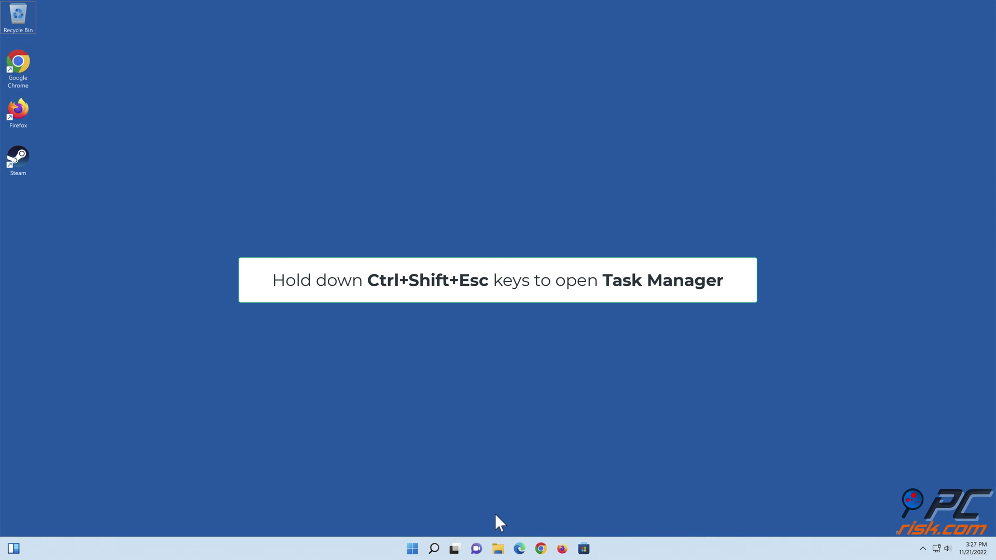
- End the Steam (32 bit) process from Task Manager's full process list, then close Task Manager
{"action": "key", "text": "ctrl+shift+Escape"}
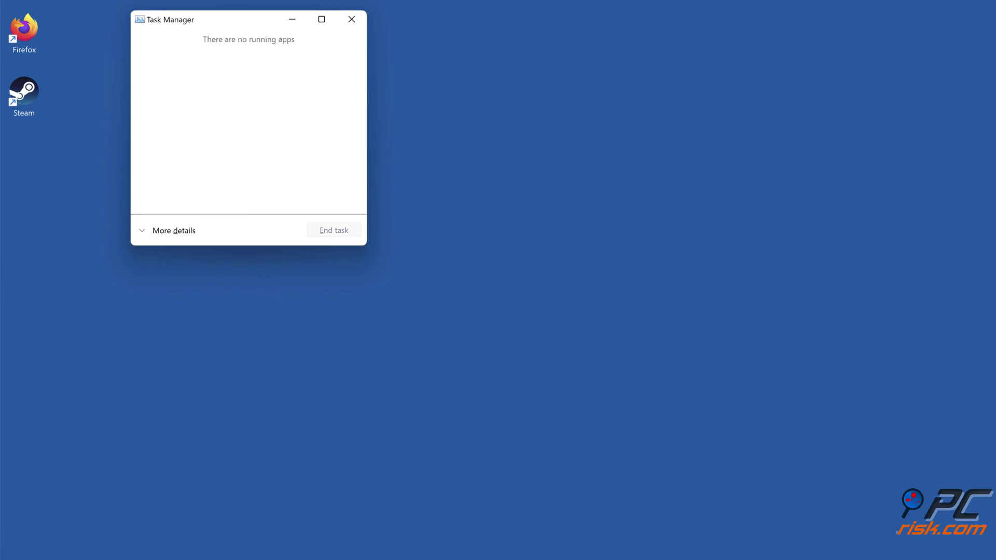
{"action": "left_click", "coordinate": [173, 233]}
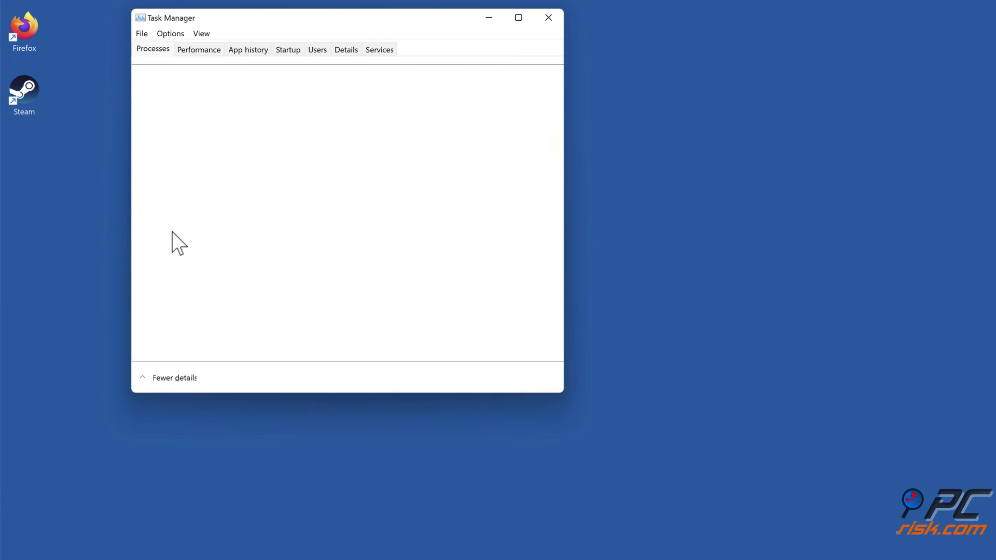
{"action": "scroll", "coordinate": [285, 229], "scroll_direction": "down", "scroll_amount": 10}
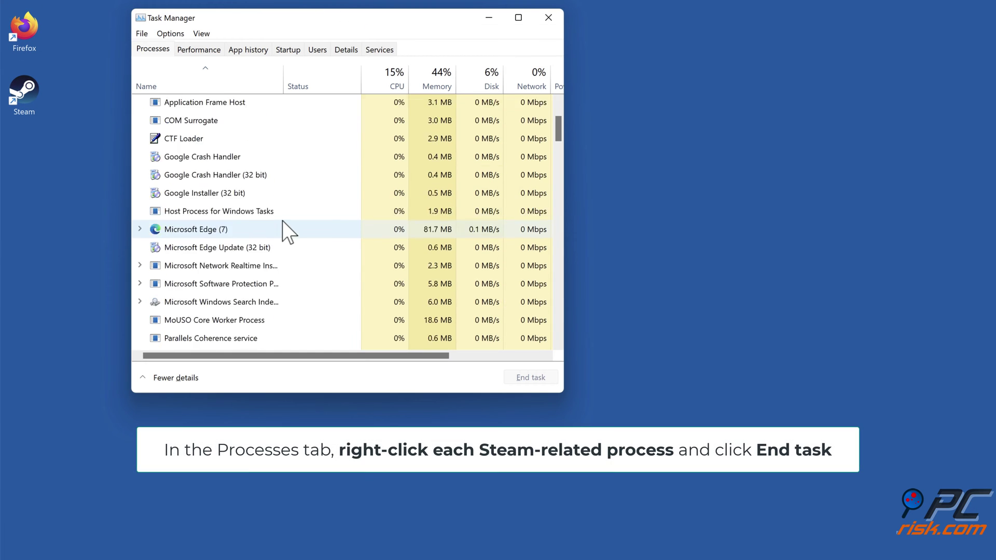
{"action": "right_click", "coordinate": [218, 193]}
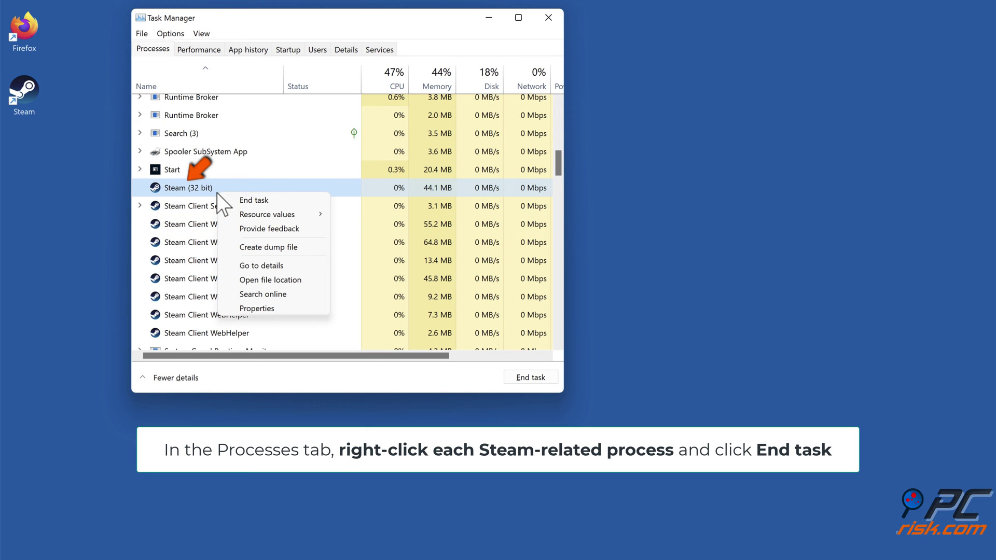
{"action": "left_click", "coordinate": [254, 201]}
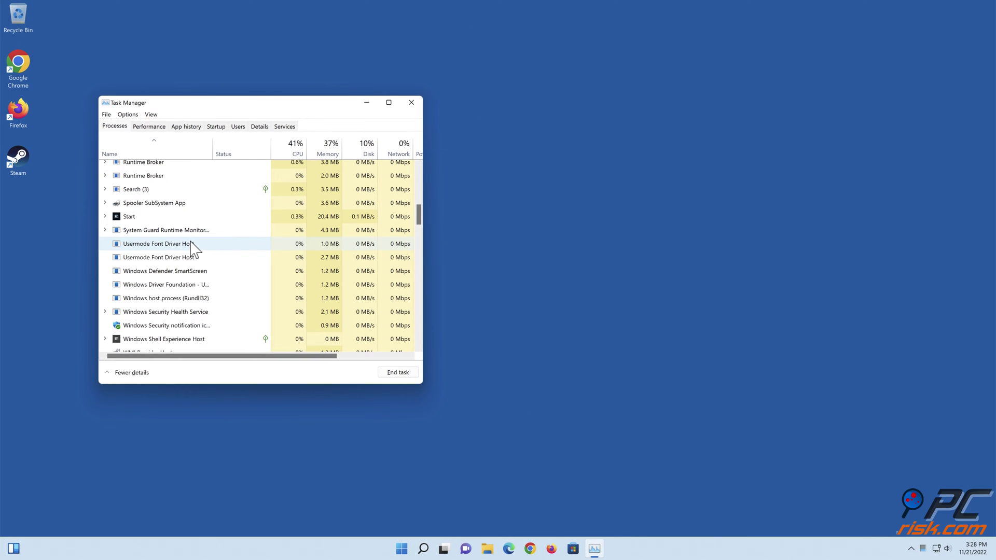
{"action": "left_click", "coordinate": [409, 104]}
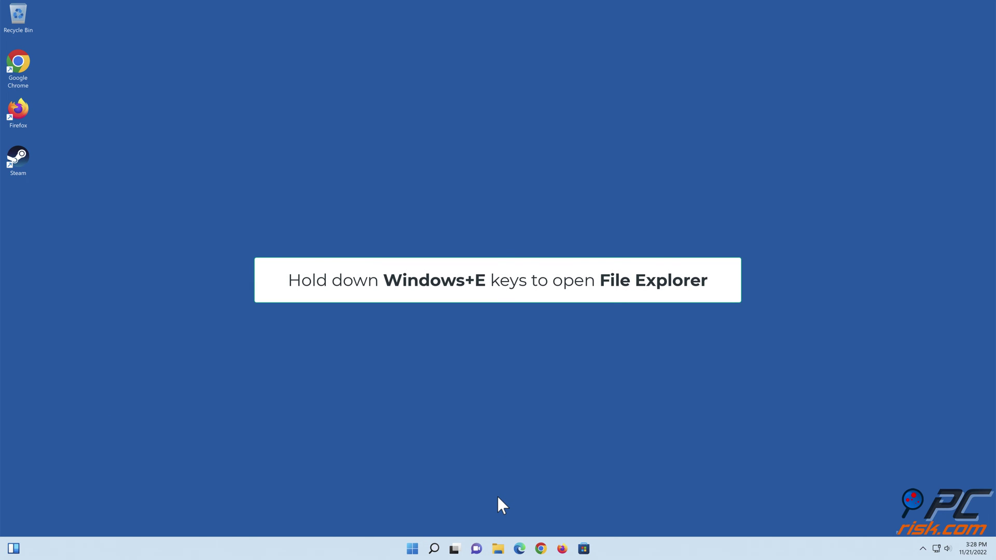
- Browse File Explorer to C:\Program Files (x86)\Steam and scroll down to its DLL files
{"action": "key", "text": "super+e"}
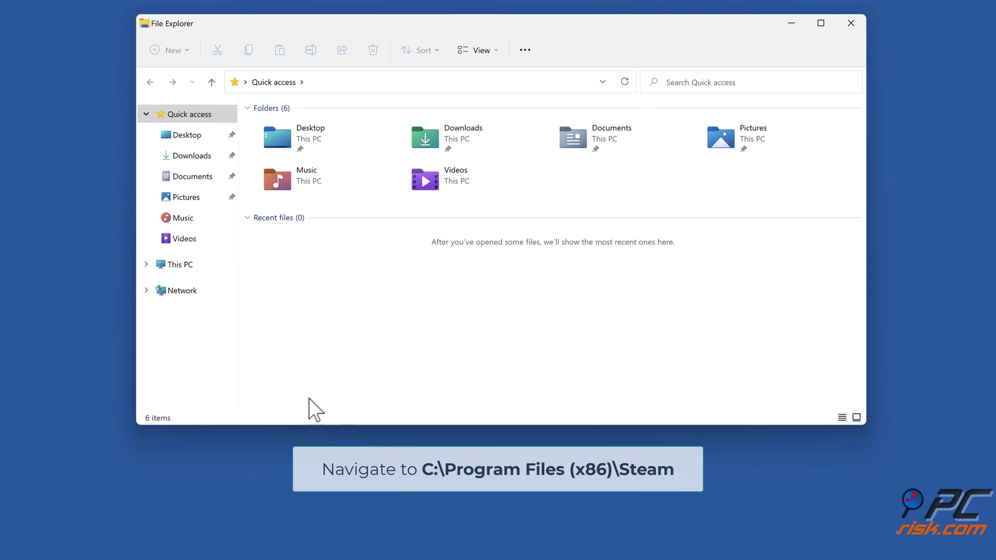
{"action": "left_click", "coordinate": [197, 266]}
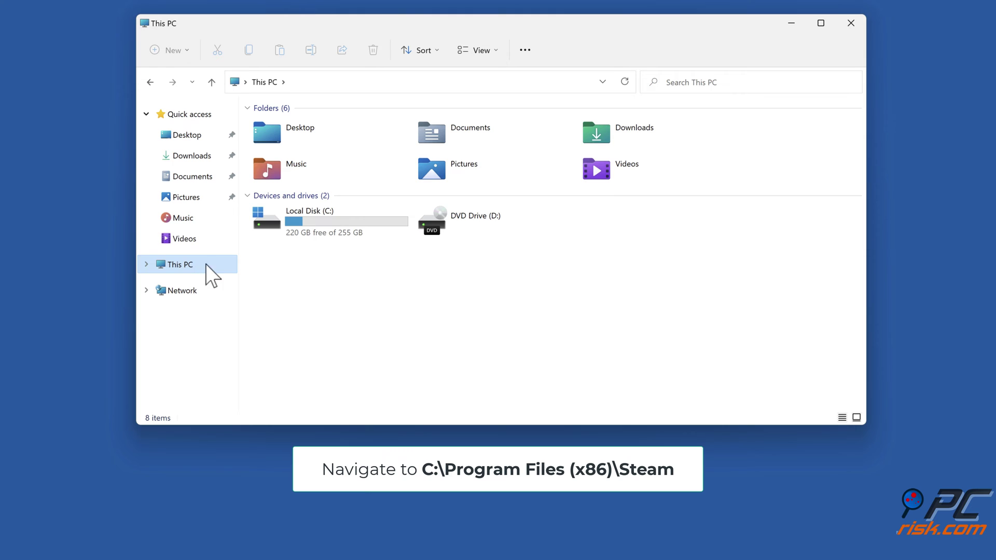
{"action": "double_click", "coordinate": [308, 223]}
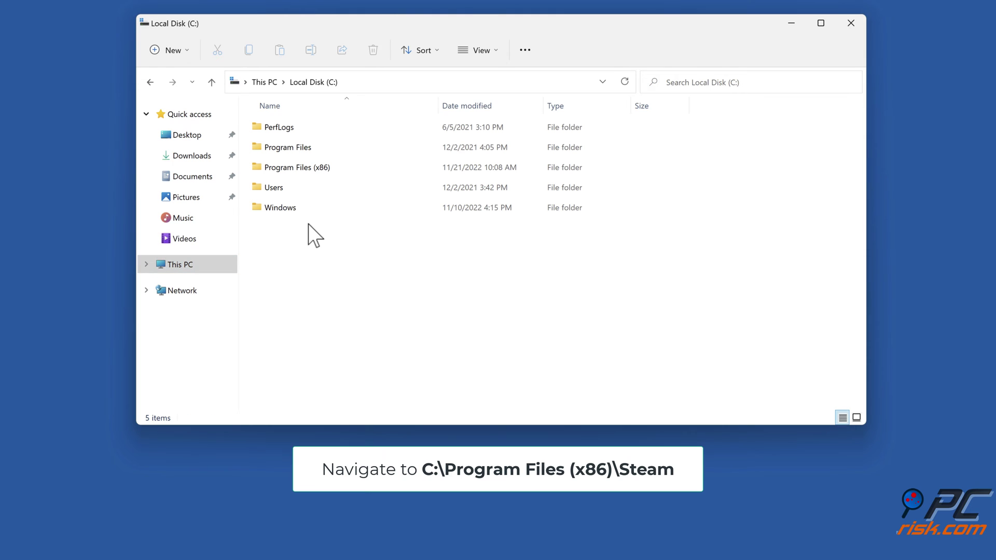
{"action": "double_click", "coordinate": [294, 169]}
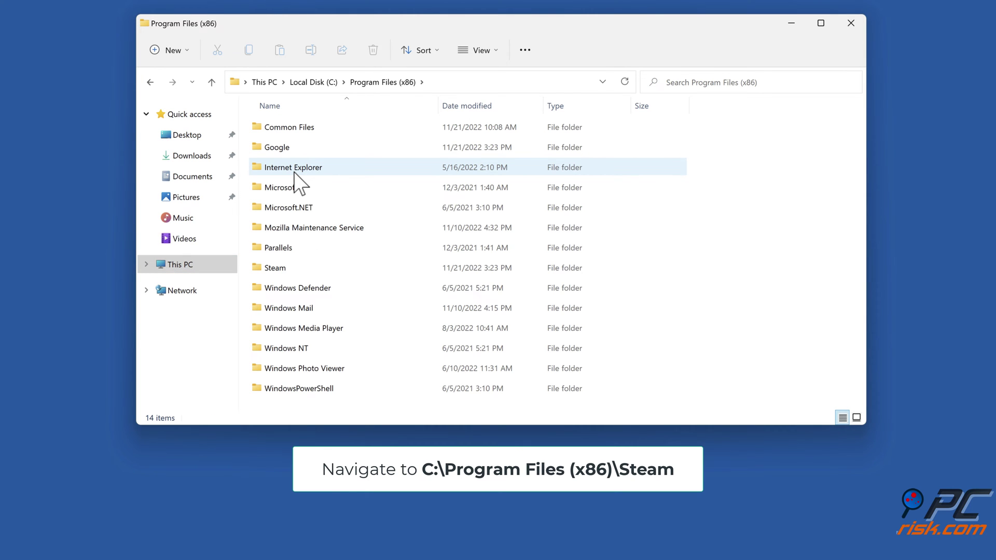
{"action": "double_click", "coordinate": [275, 273]}
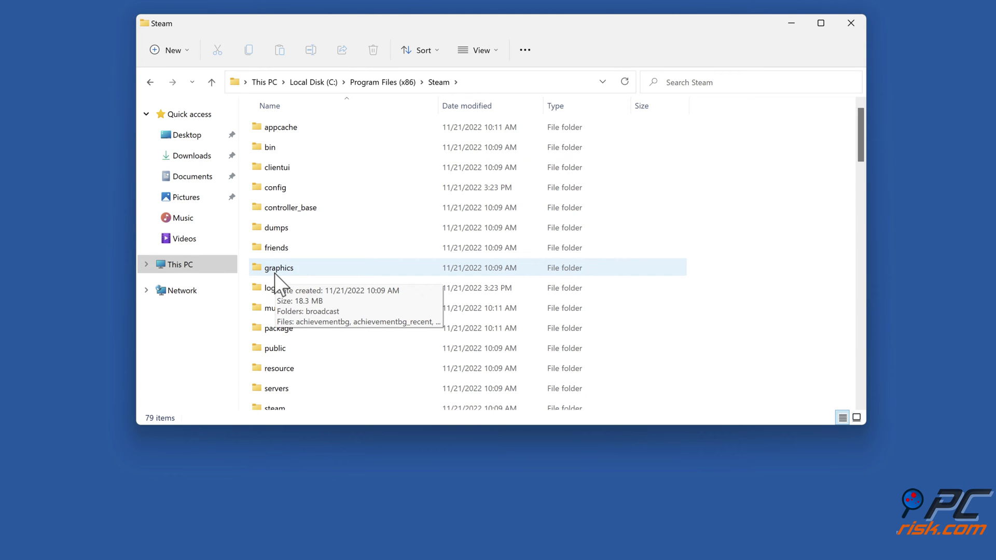
{"action": "left_click_drag", "start_coordinate": [861, 139], "coordinate": [862, 255]}
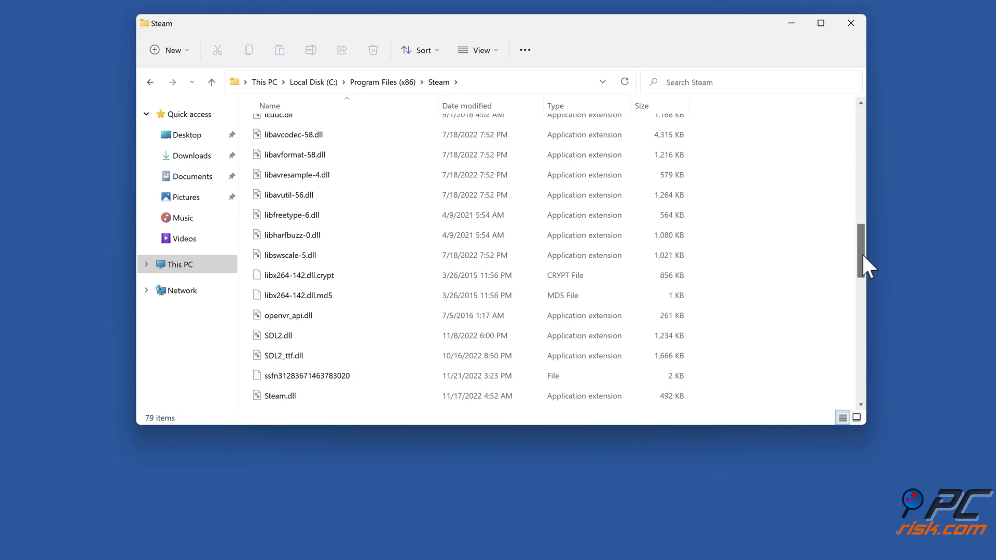
- Delete libswscale-5.dll and SteamUI.dll from the Steam folder, leaving 77 items
{"action": "left_click", "coordinate": [320, 259]}
{"action": "right_click", "coordinate": [320, 260]}
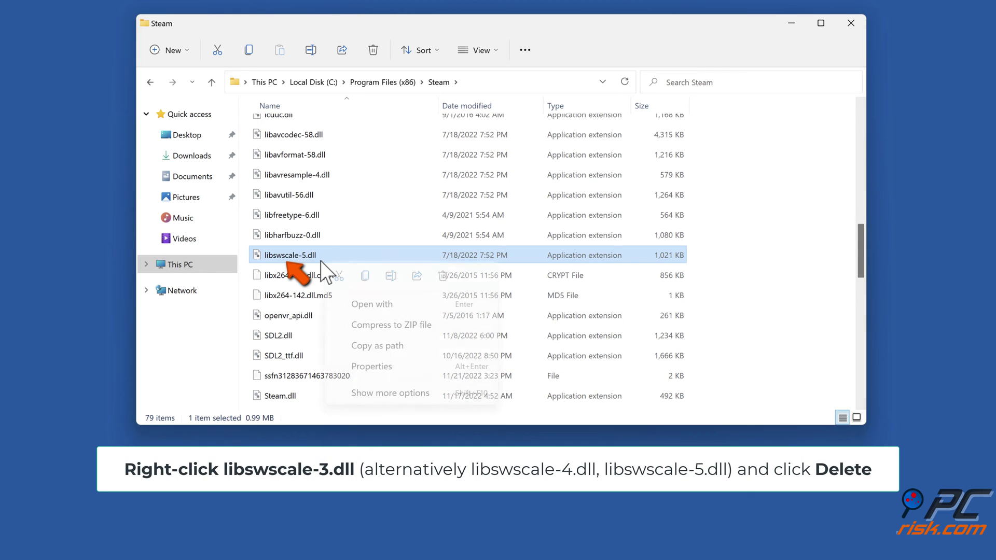
{"action": "left_click", "coordinate": [446, 280]}
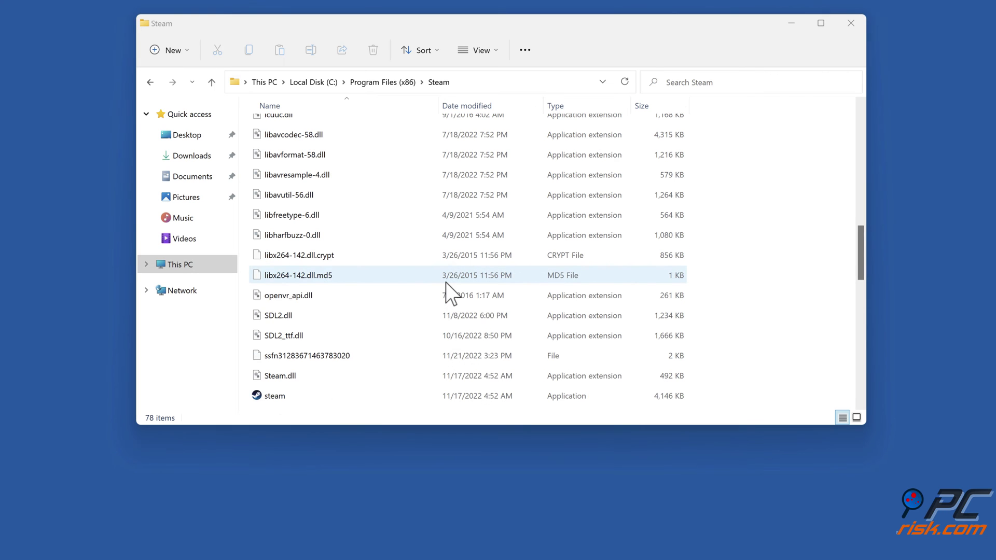
{"action": "scroll", "coordinate": [446, 285], "scroll_direction": "down", "scroll_amount": 7}
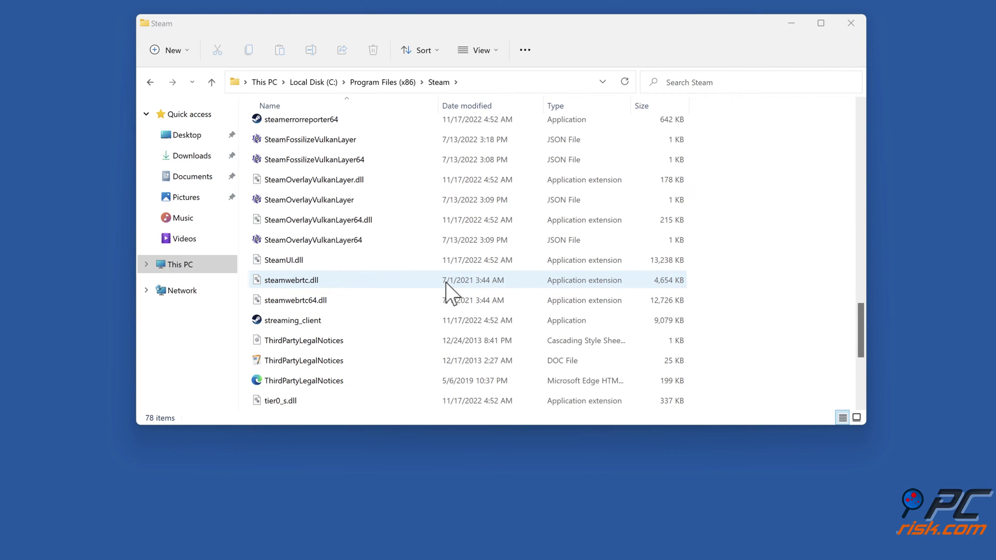
{"action": "left_click", "coordinate": [322, 262]}
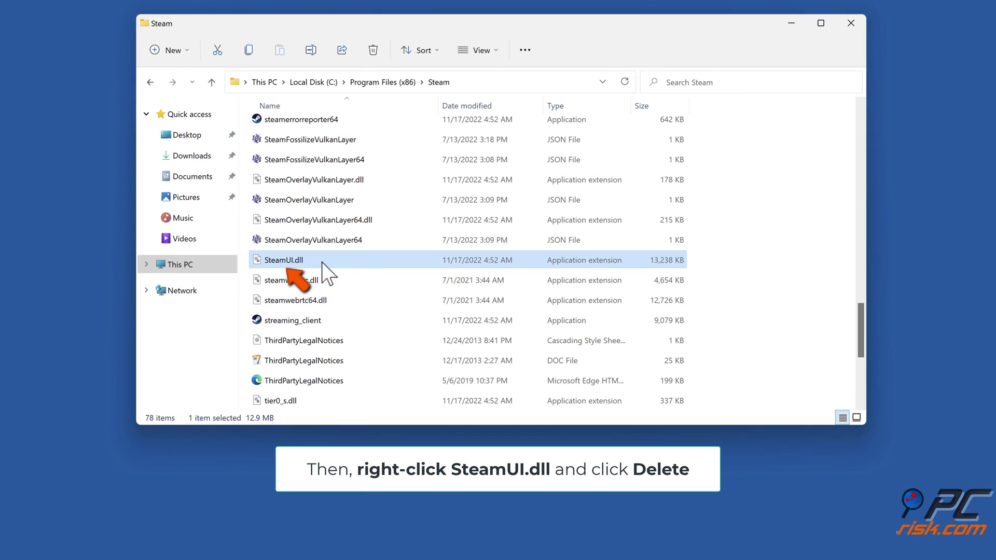
{"action": "right_click", "coordinate": [321, 262]}
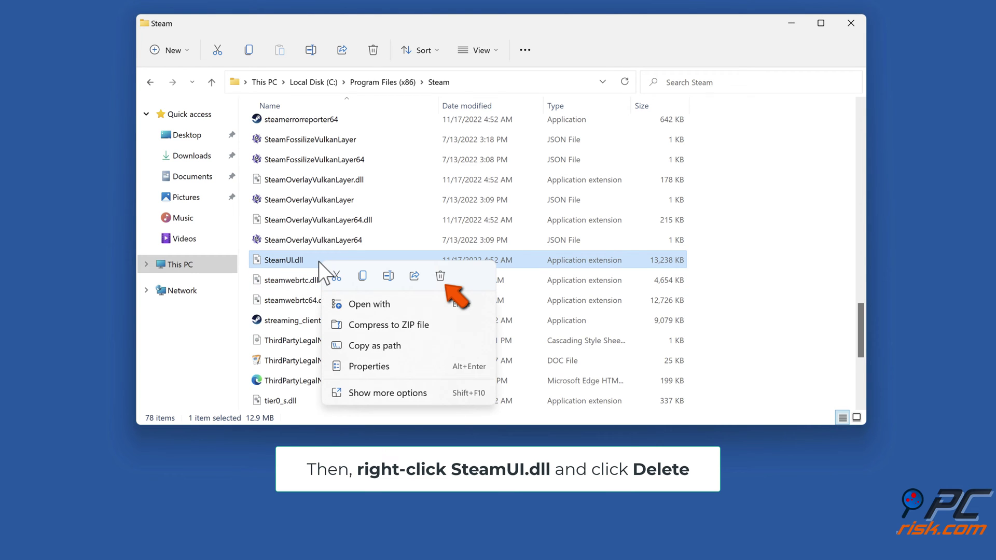
{"action": "left_click", "coordinate": [438, 281]}
{"action": "scroll", "coordinate": [438, 281], "scroll_direction": "up", "scroll_amount": 13}
{"action": "scroll", "coordinate": [438, 281], "scroll_direction": "up", "scroll_amount": 4}
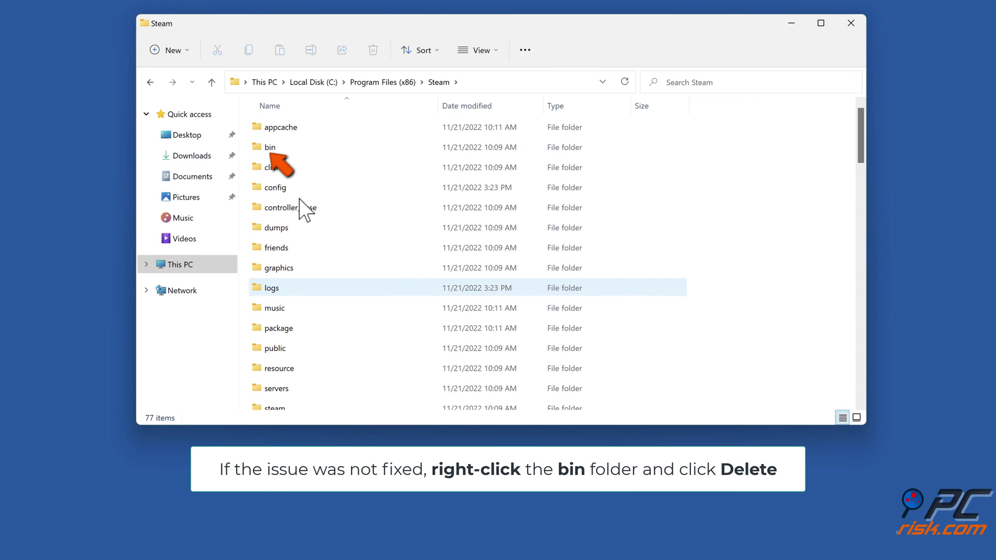
- Delete the bin folder and the package folder from the Steam installation folder
{"action": "left_click", "coordinate": [289, 149]}
{"action": "right_click", "coordinate": [288, 149]}
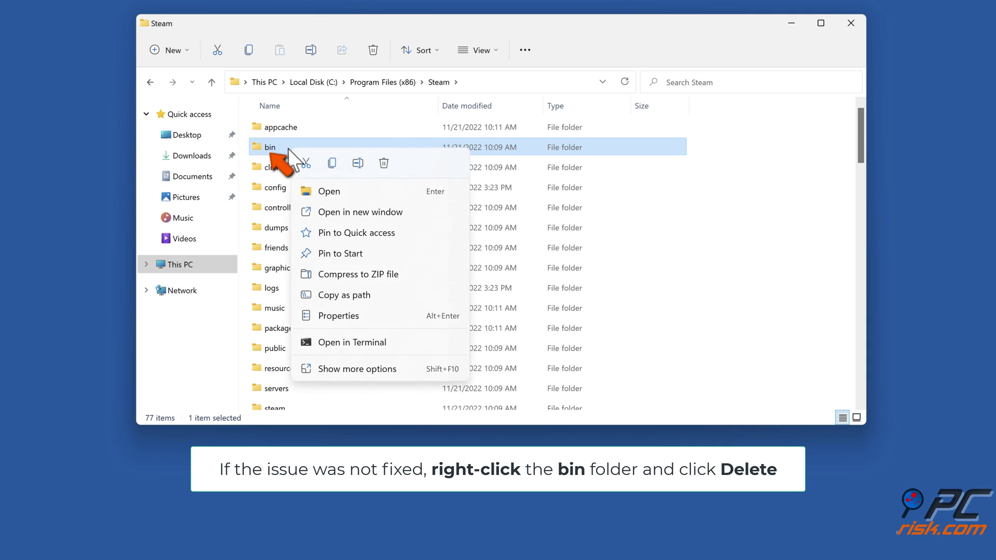
{"action": "left_click", "coordinate": [384, 166]}
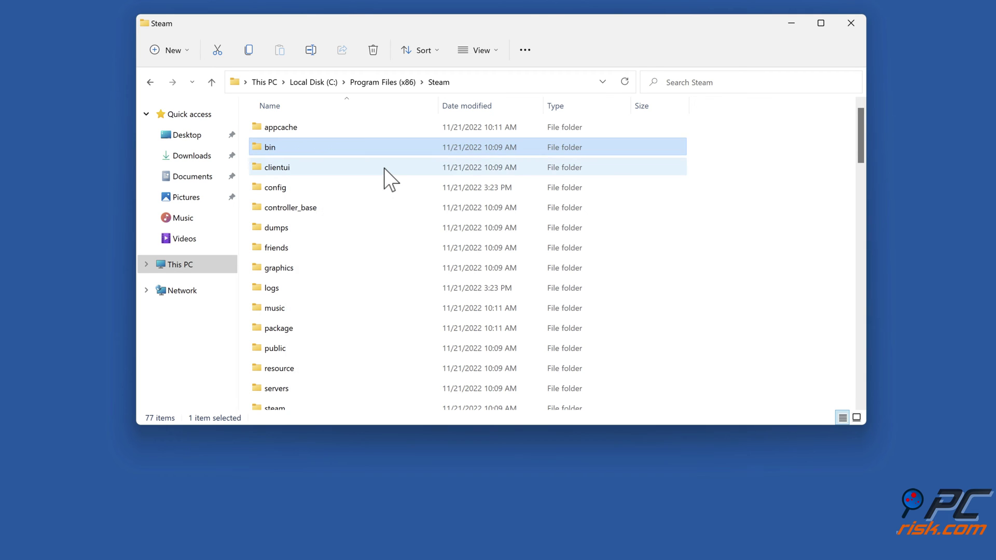
{"action": "scroll", "coordinate": [384, 168], "scroll_direction": "down", "scroll_amount": 2}
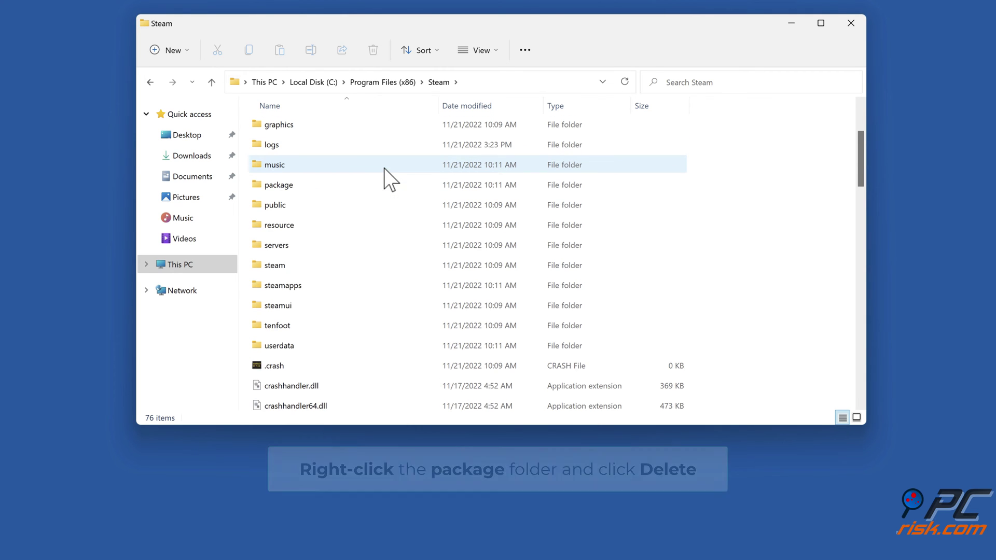
{"action": "left_click", "coordinate": [294, 190]}
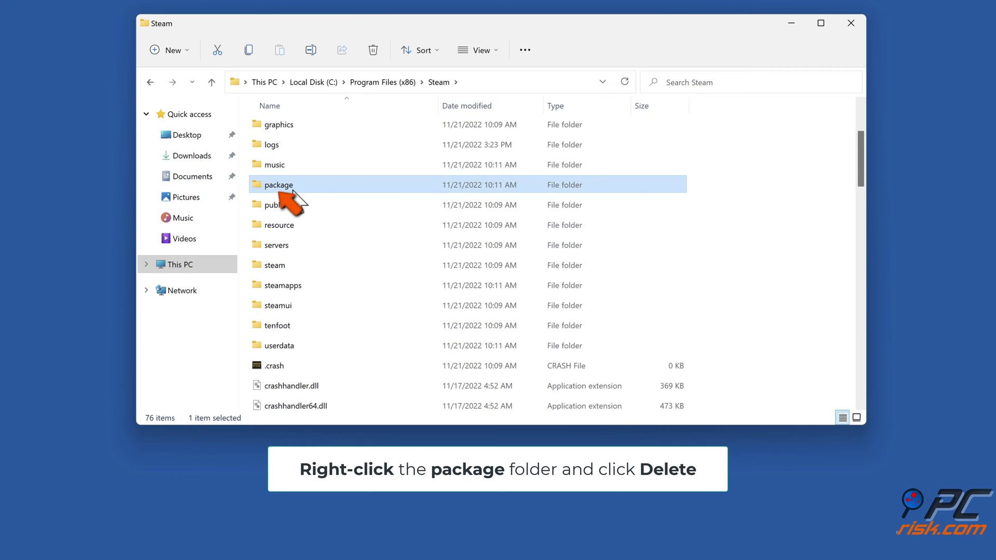
{"action": "right_click", "coordinate": [298, 187]}
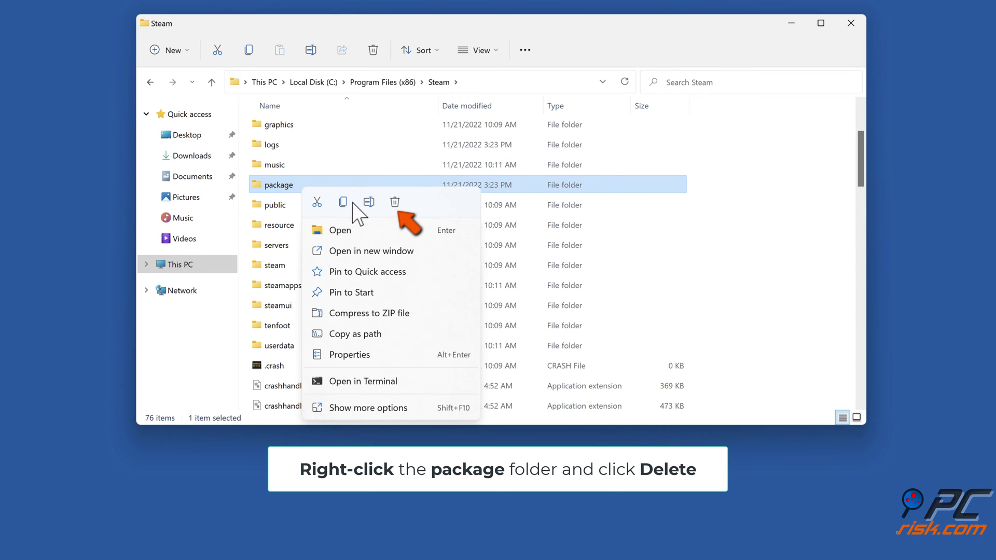
{"action": "left_click", "coordinate": [394, 206]}
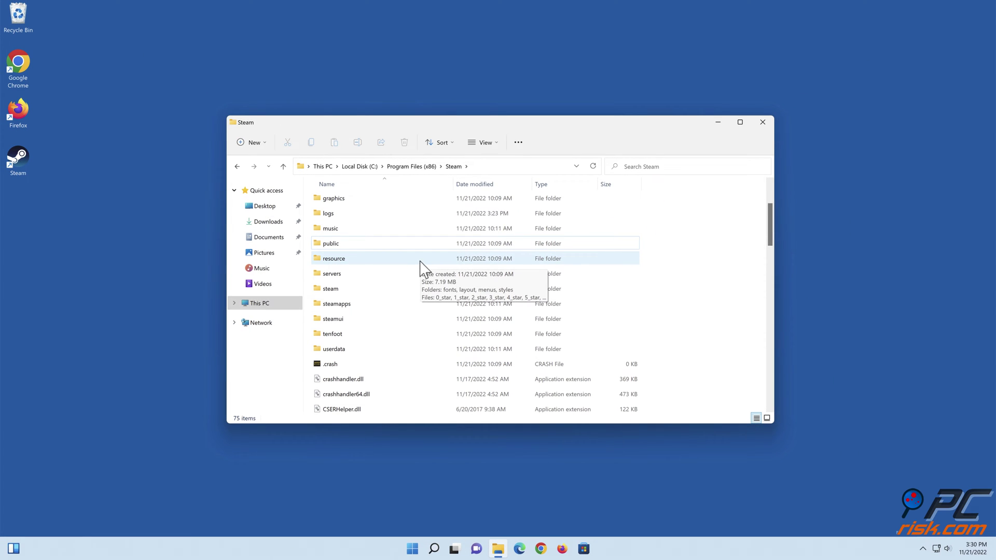
- Close the Steam folder and relaunch Steam, letting its update download until sign-in appears
{"action": "left_click", "coordinate": [762, 123]}
{"action": "double_click", "coordinate": [26, 164]}
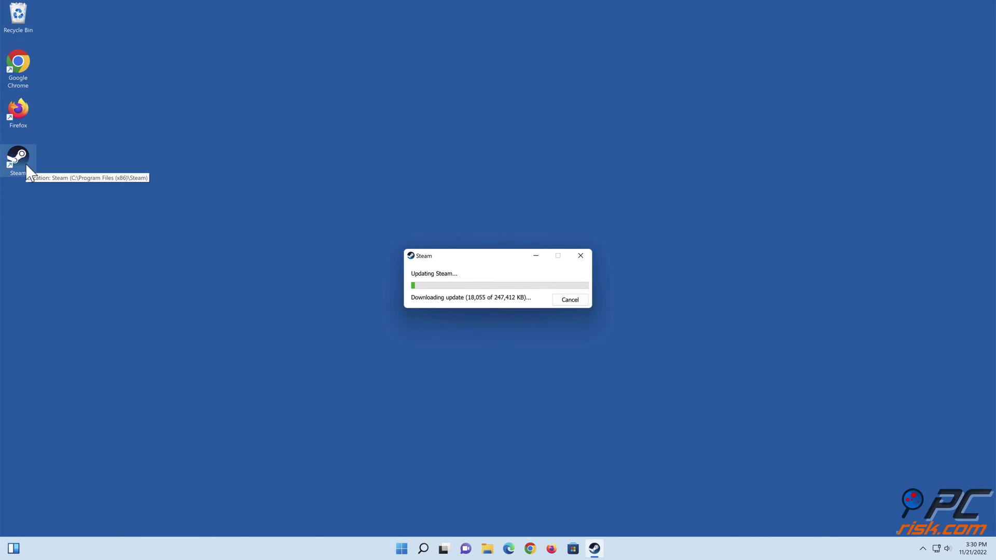
{"action": "left_click", "coordinate": [539, 500]}
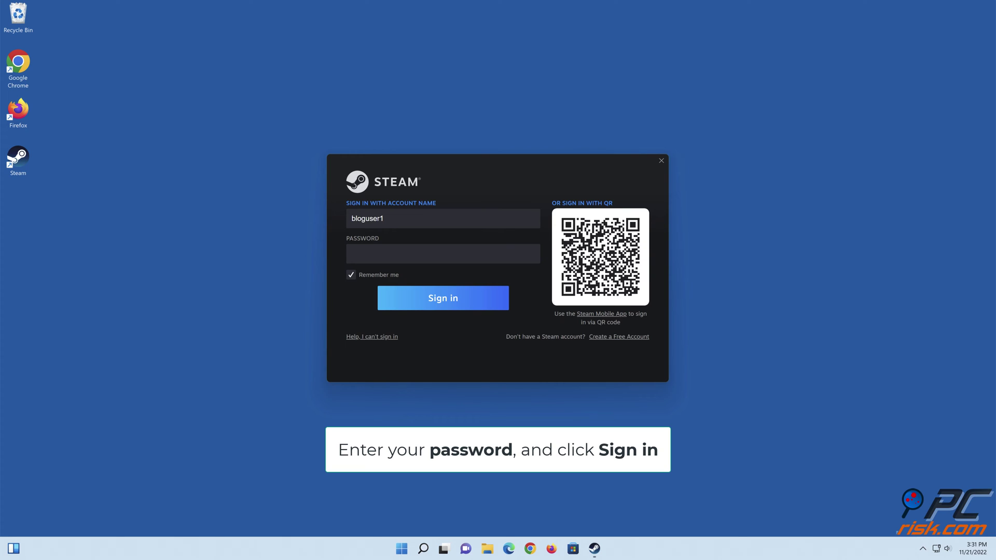
- Sign in to Steam with the account password, dismiss the F1 Manager 22 promo, and close Steam
{"action": "left_click", "coordinate": [477, 258]}
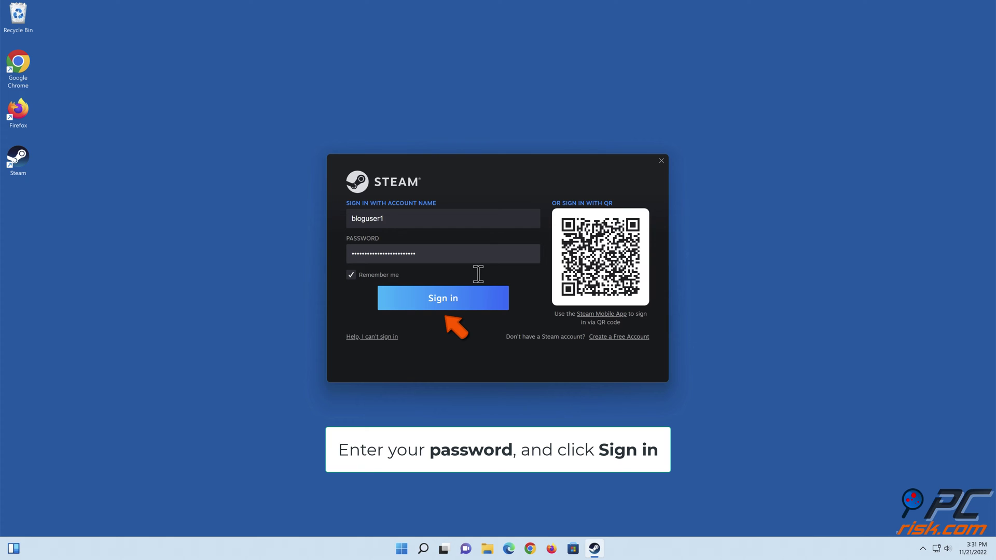
{"action": "left_click", "coordinate": [444, 303]}
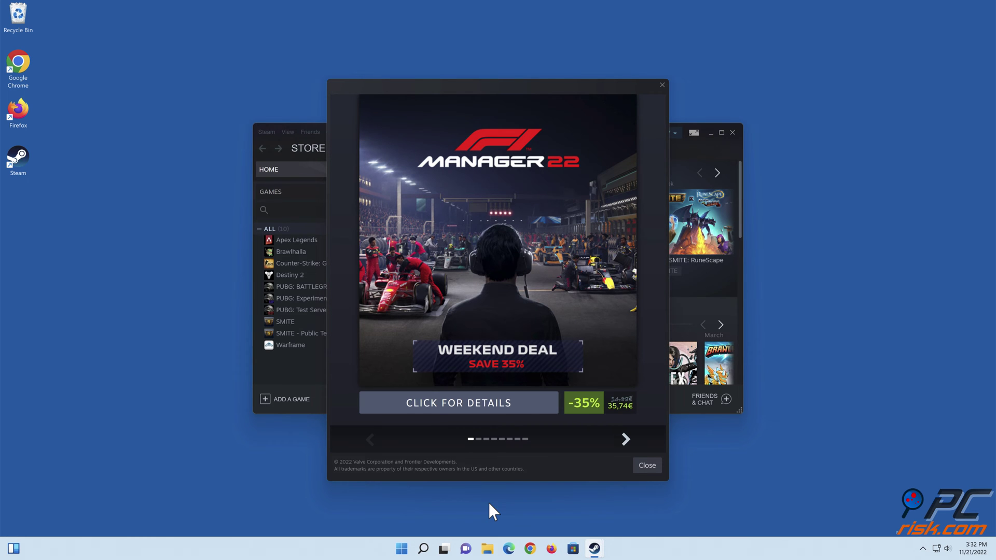
{"action": "left_click", "coordinate": [646, 466]}
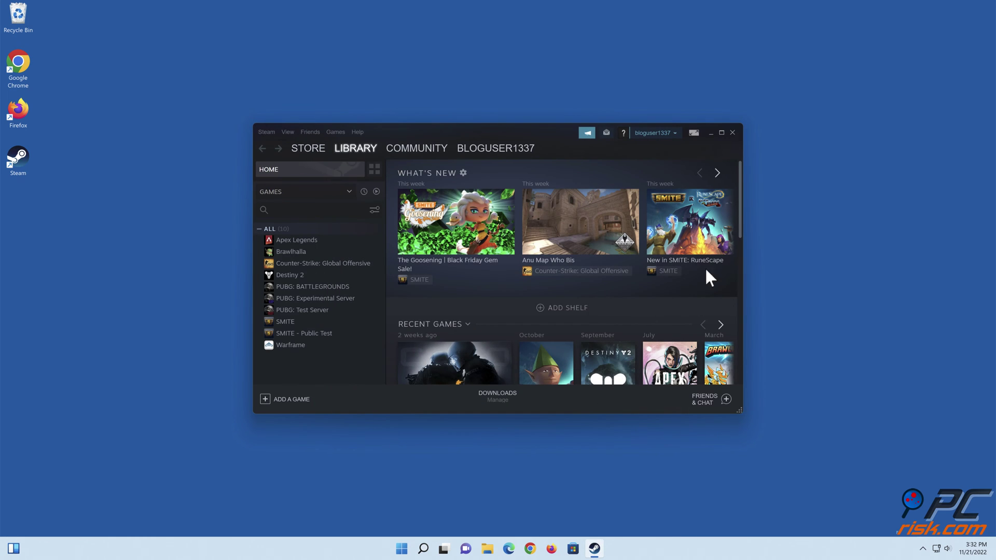
{"action": "left_click", "coordinate": [732, 136]}
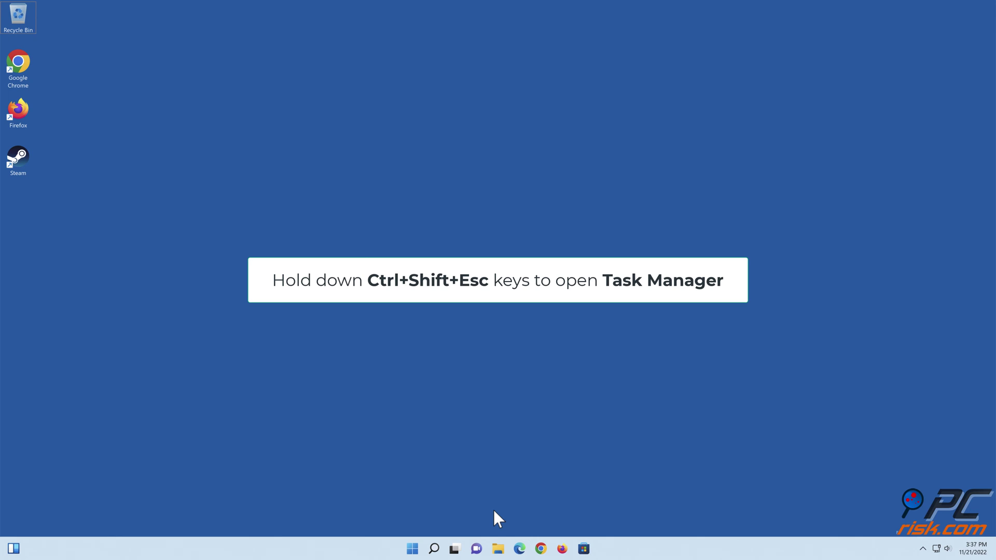
- End the remaining Steam (32 bit) process in Task Manager, then close Task Manager
{"action": "key", "text": "ctrl+shift+Escape"}
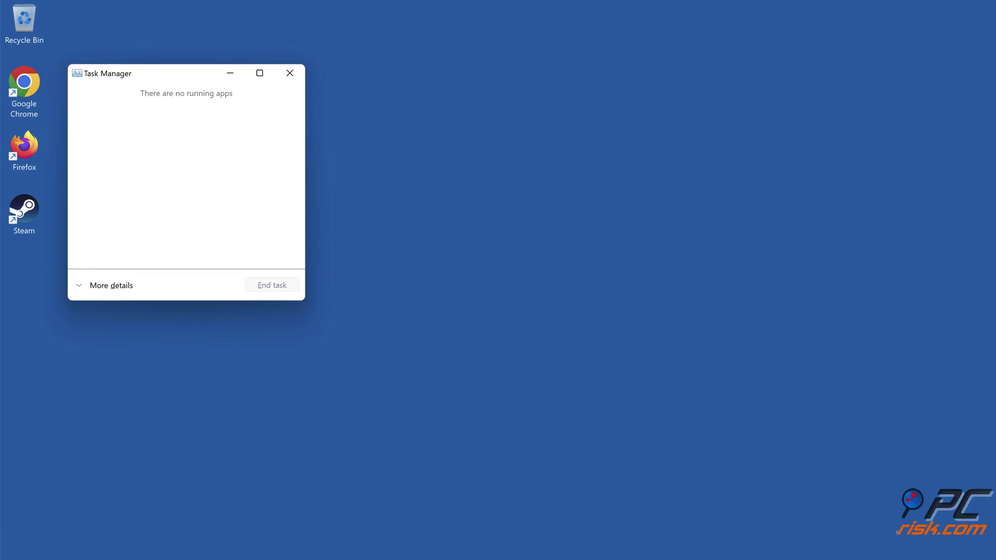
{"action": "left_click", "coordinate": [117, 286]}
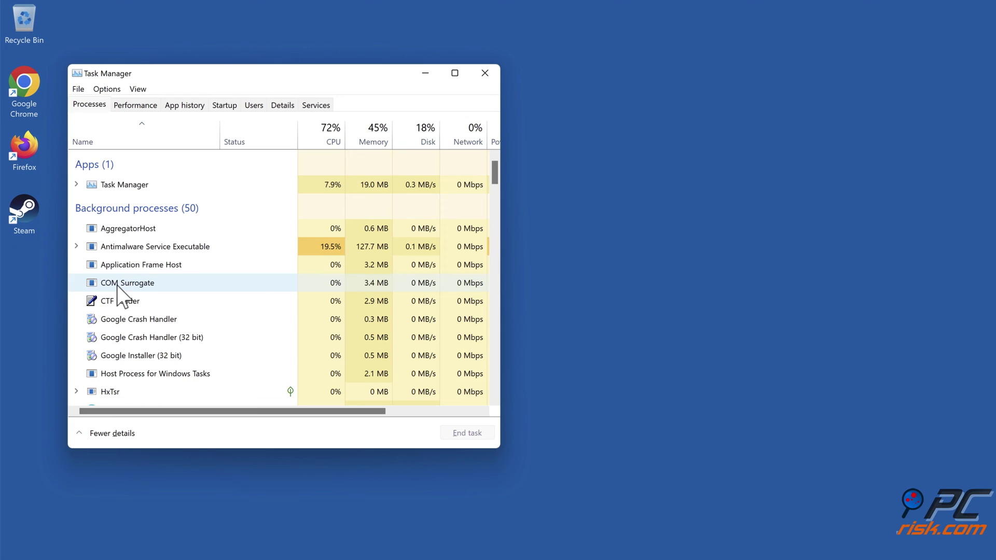
{"action": "scroll", "coordinate": [117, 285], "scroll_direction": "down", "scroll_amount": 8}
{"action": "scroll", "coordinate": [117, 285], "scroll_direction": "down", "scroll_amount": 2}
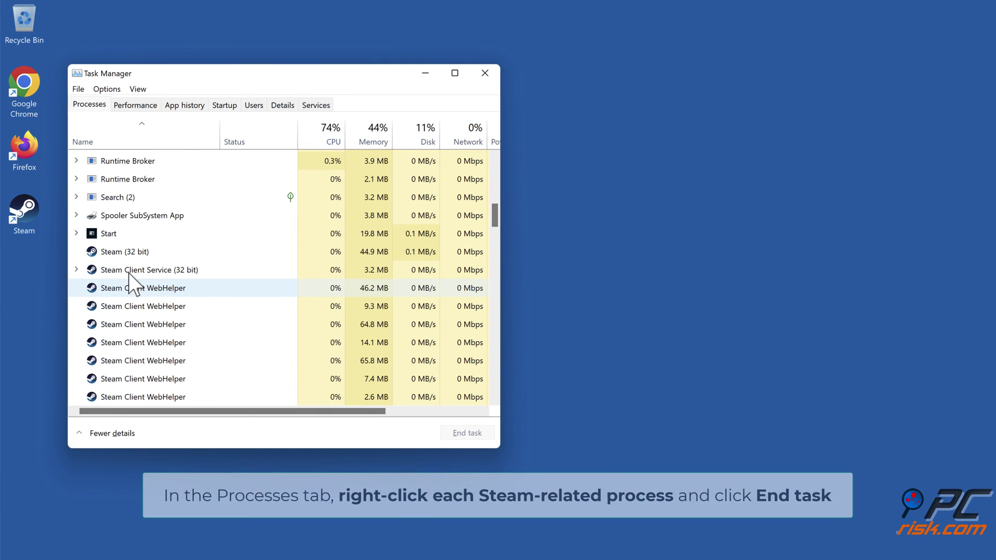
{"action": "left_click", "coordinate": [155, 251]}
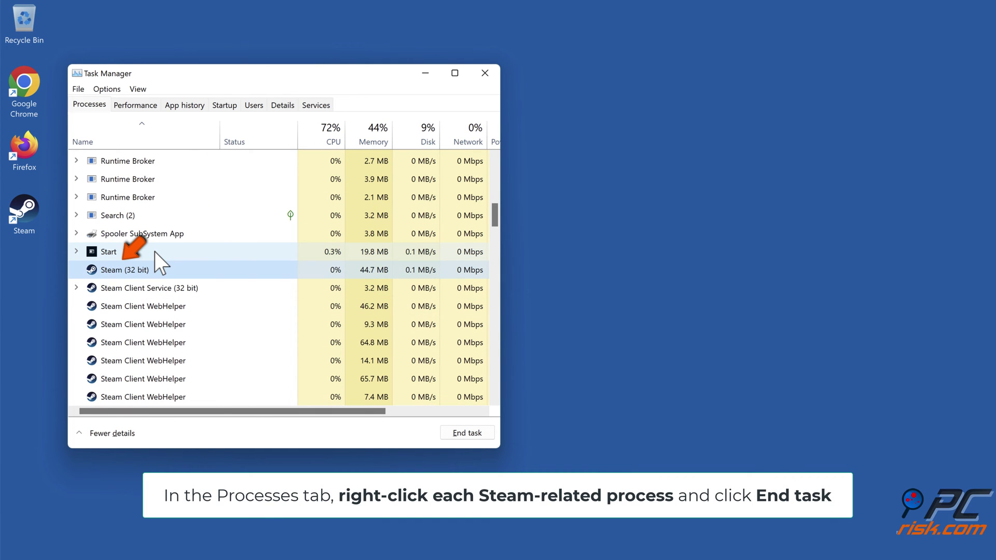
{"action": "right_click", "coordinate": [150, 270]}
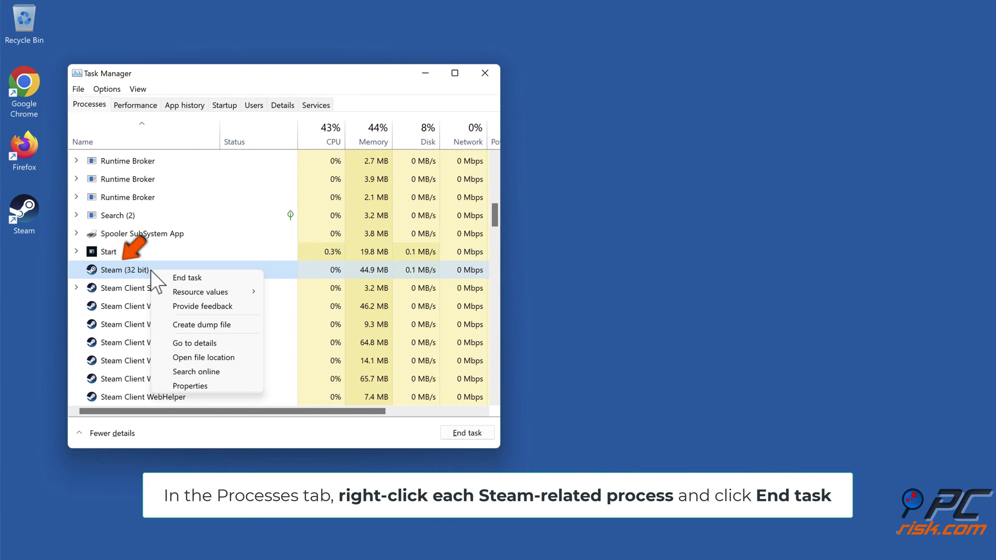
{"action": "left_click", "coordinate": [188, 279]}
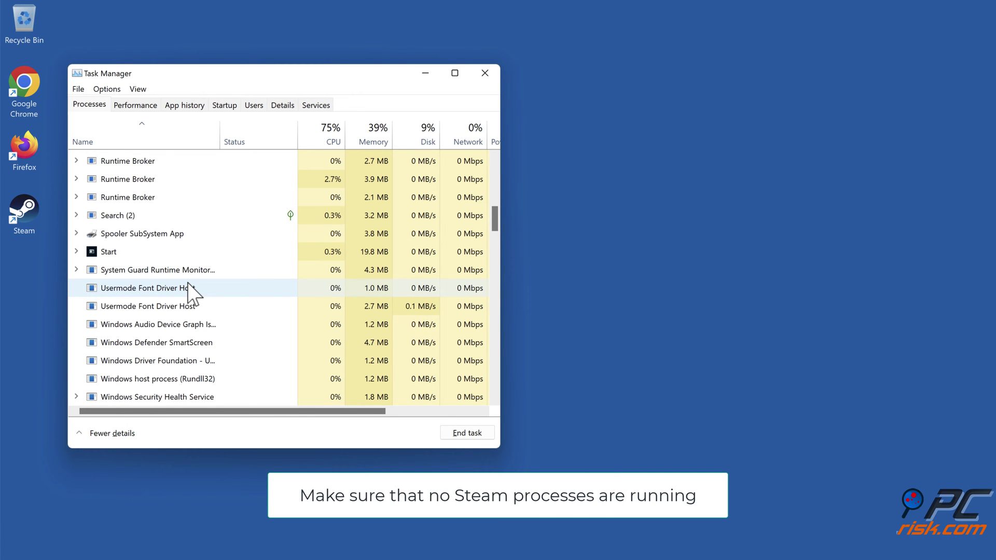
{"action": "left_click", "coordinate": [396, 60]}
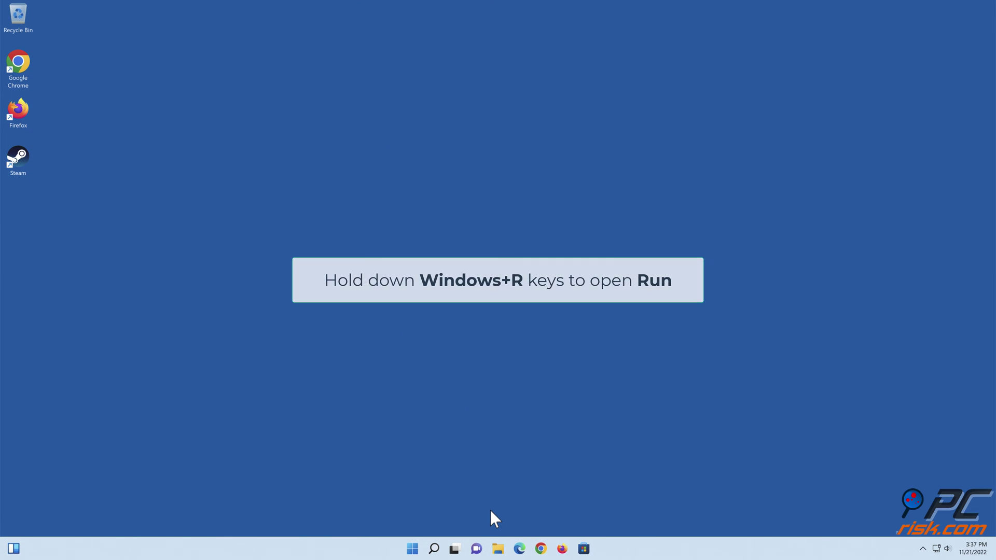
- Open AppData via Run 'appdata', delete the Steam folder inside Local, and close the window
{"action": "key", "text": "super+r"}
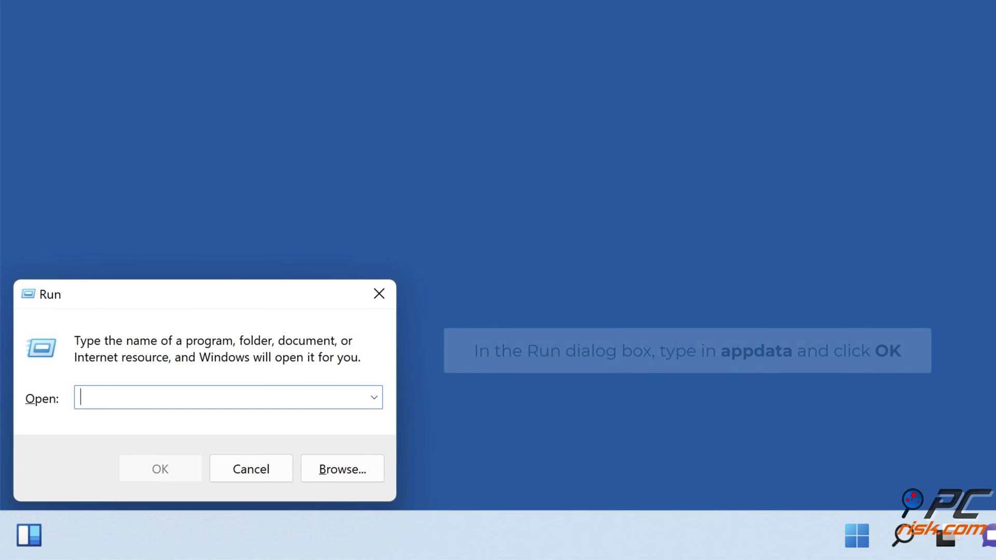
{"action": "type", "text": "appdata"}
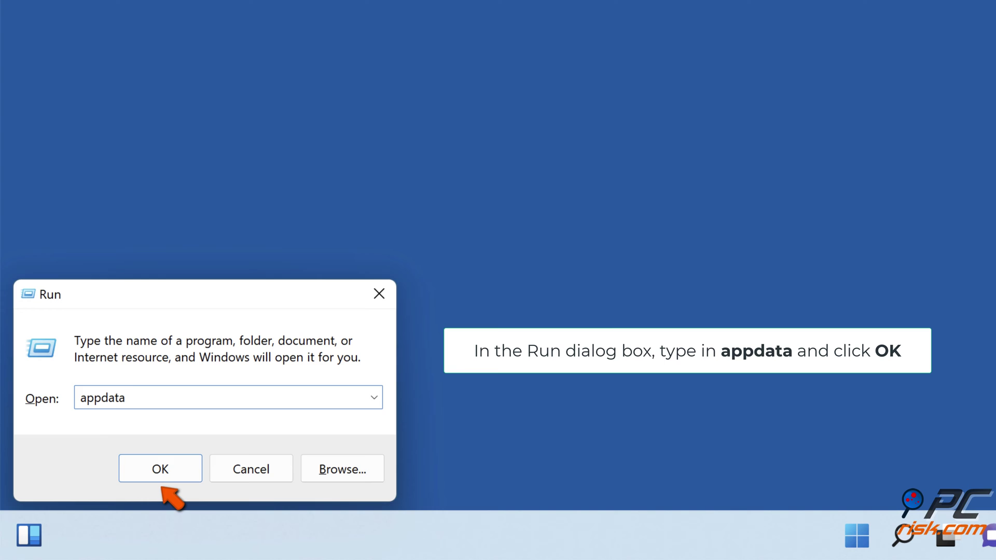
{"action": "left_click", "coordinate": [162, 478]}
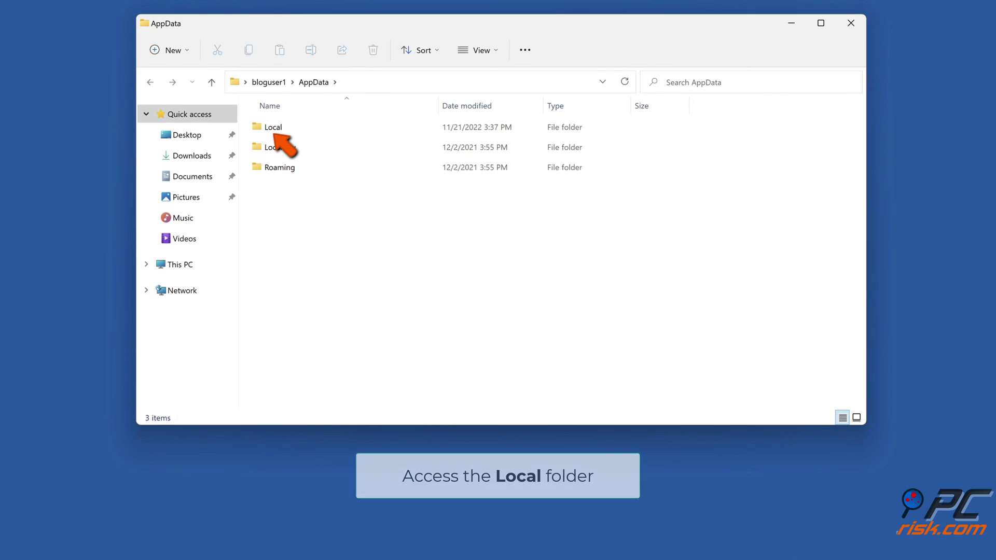
{"action": "left_click", "coordinate": [274, 131]}
{"action": "double_click", "coordinate": [274, 130]}
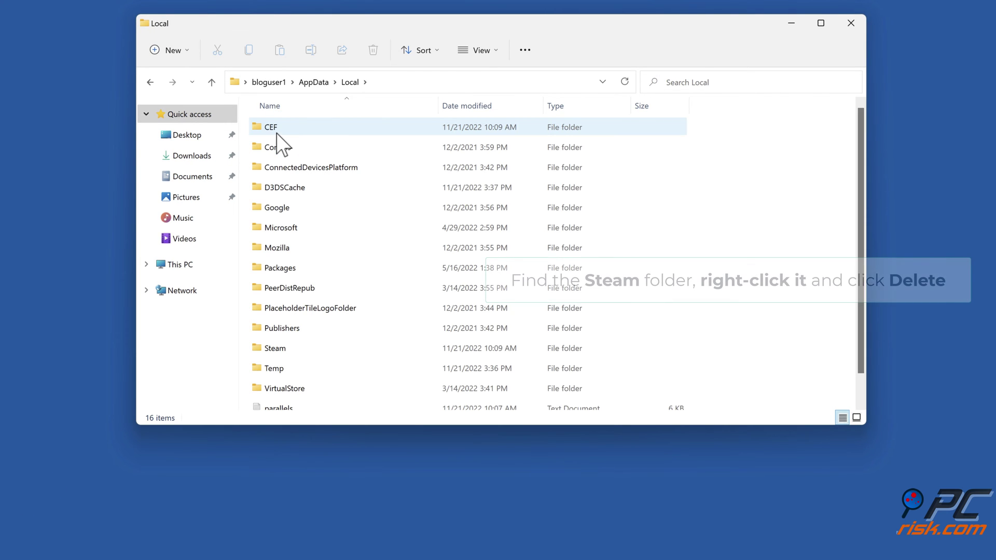
{"action": "scroll", "coordinate": [276, 133], "scroll_direction": "down", "scroll_amount": 1}
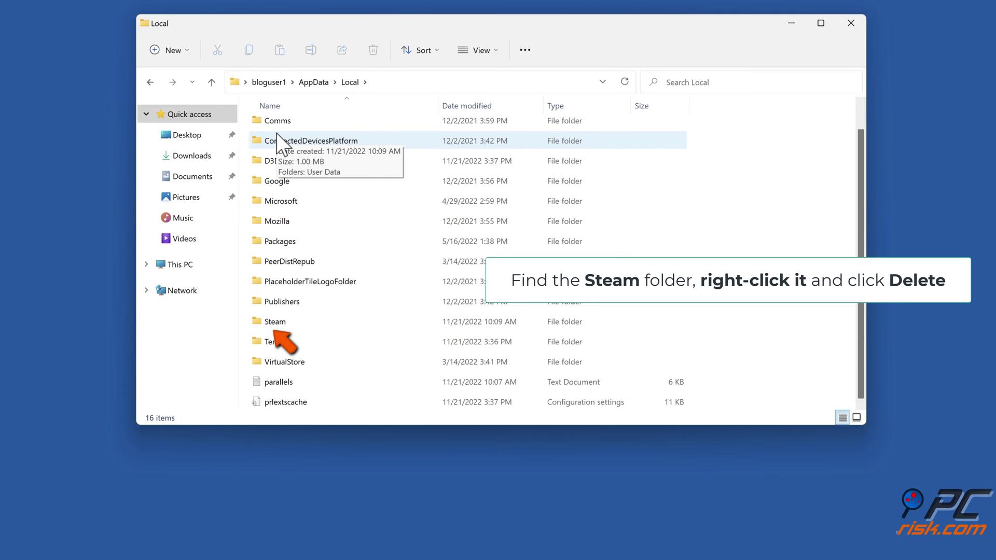
{"action": "right_click", "coordinate": [287, 321]}
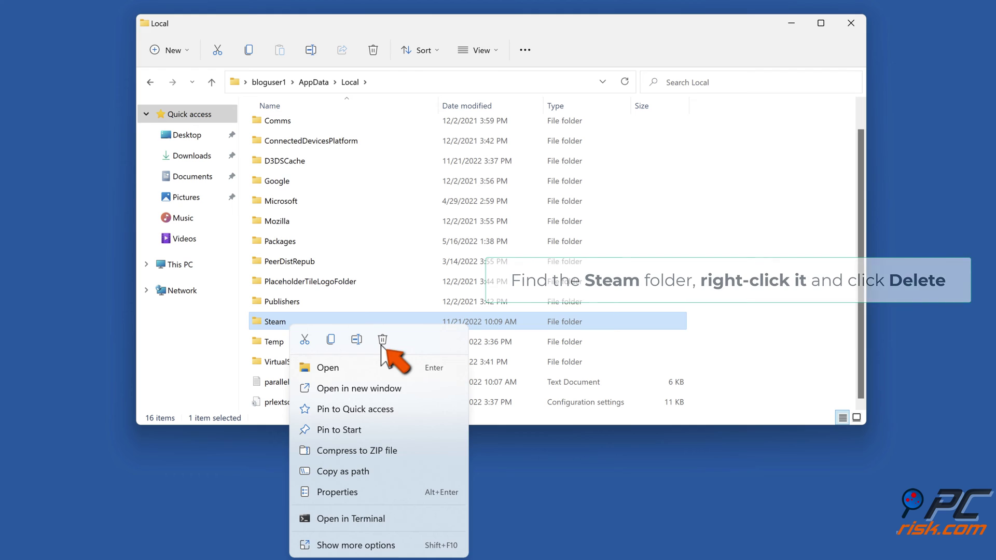
{"action": "left_click", "coordinate": [382, 340]}
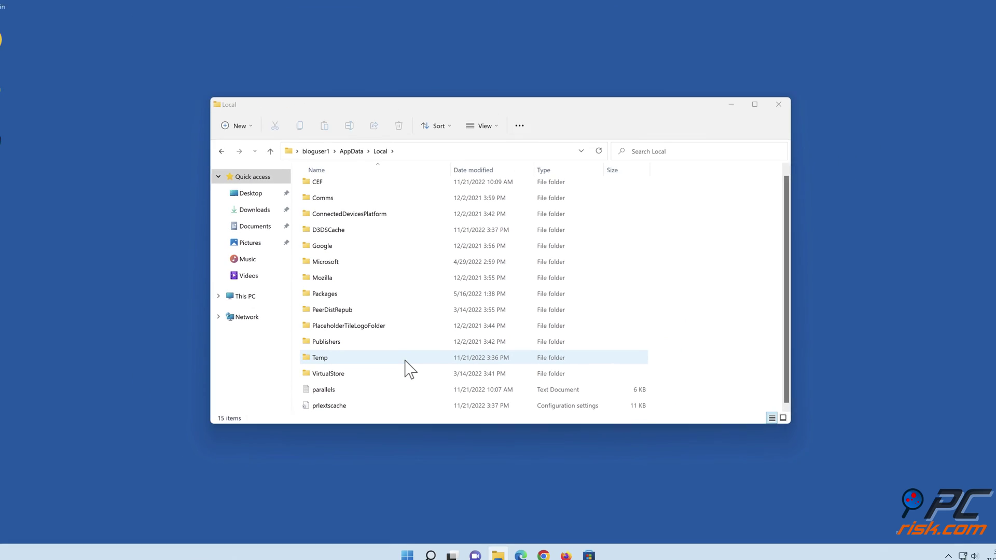
{"action": "left_click", "coordinate": [759, 123]}
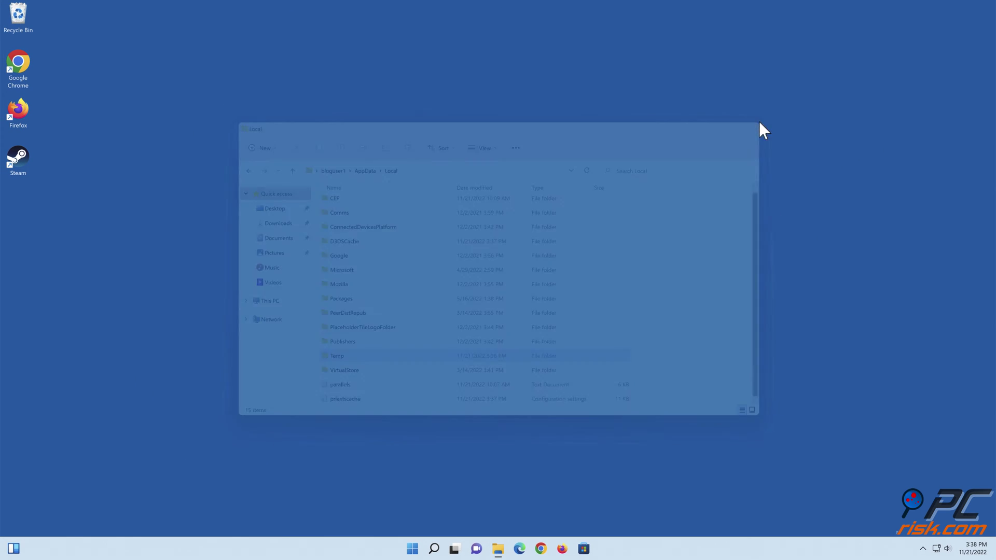
- Relaunch Steam, sign in again, dismiss the Franchise Sale promo, and close the Steam window
{"action": "double_click", "coordinate": [20, 172]}
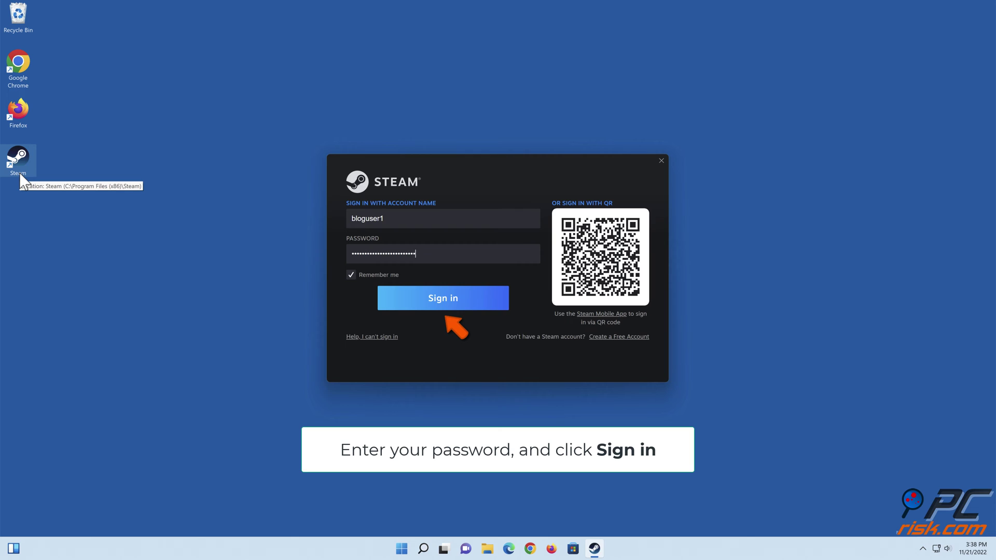
{"action": "left_click", "coordinate": [440, 306]}
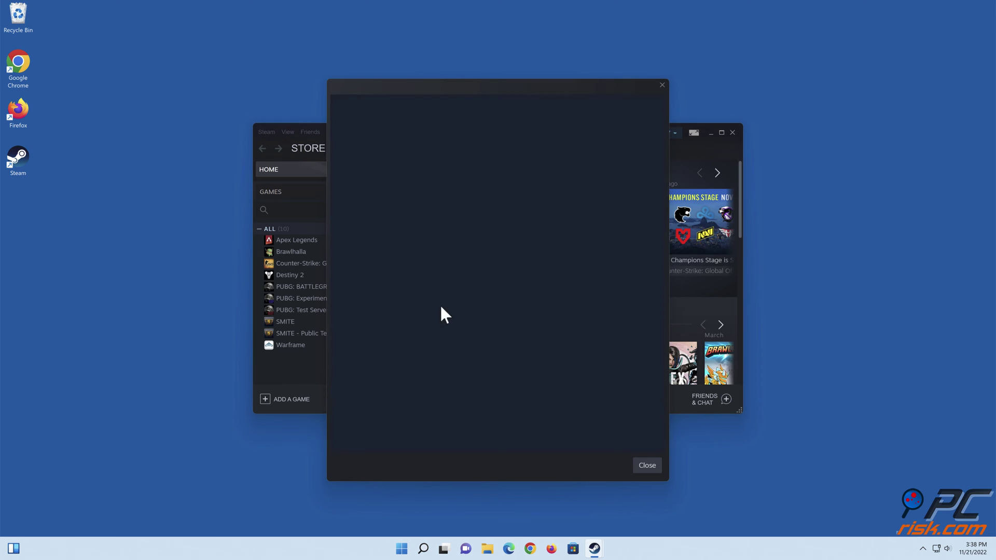
{"action": "left_click", "coordinate": [647, 466]}
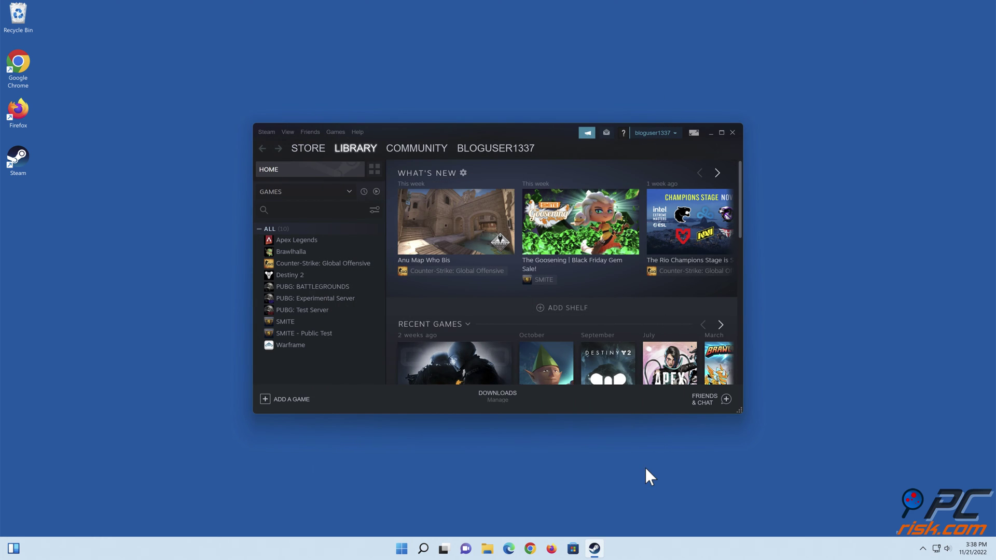
{"action": "left_click", "coordinate": [732, 133]}
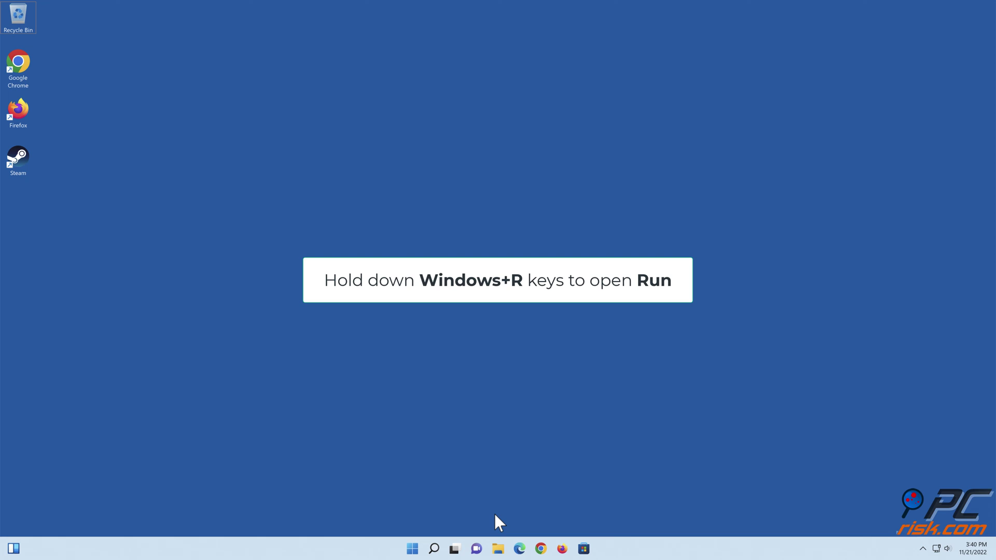
- Open an administrator Command Prompt and run DISM /Online /Cleanup-Image /ScanHealth
{"action": "key", "text": "super+r"}
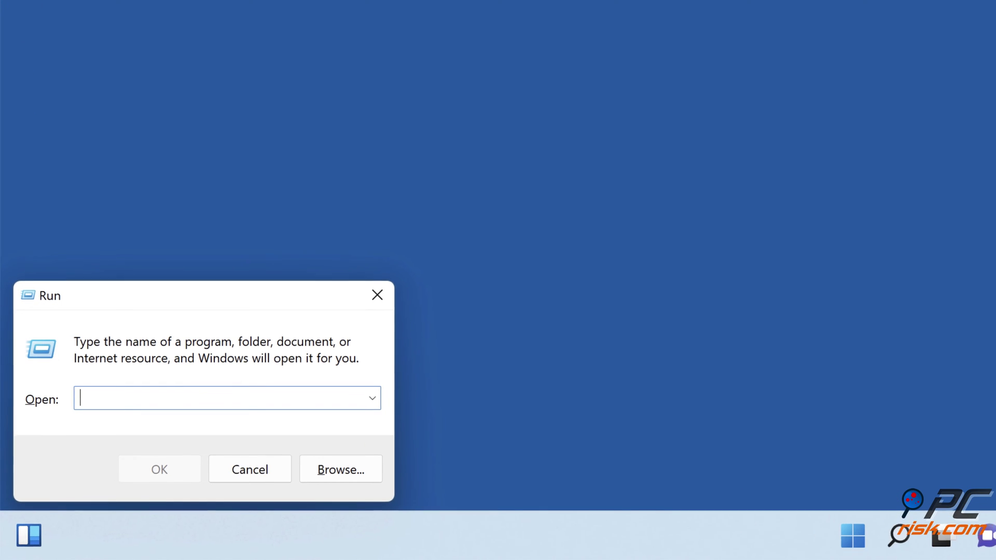
{"action": "type", "text": "cmd"}
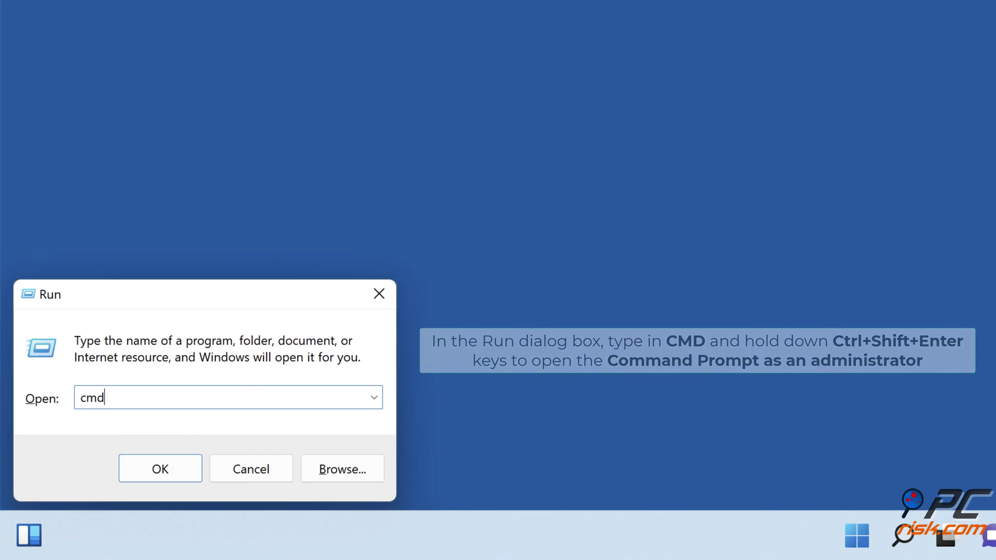
{"action": "key", "text": "ctrl+shift+Return"}
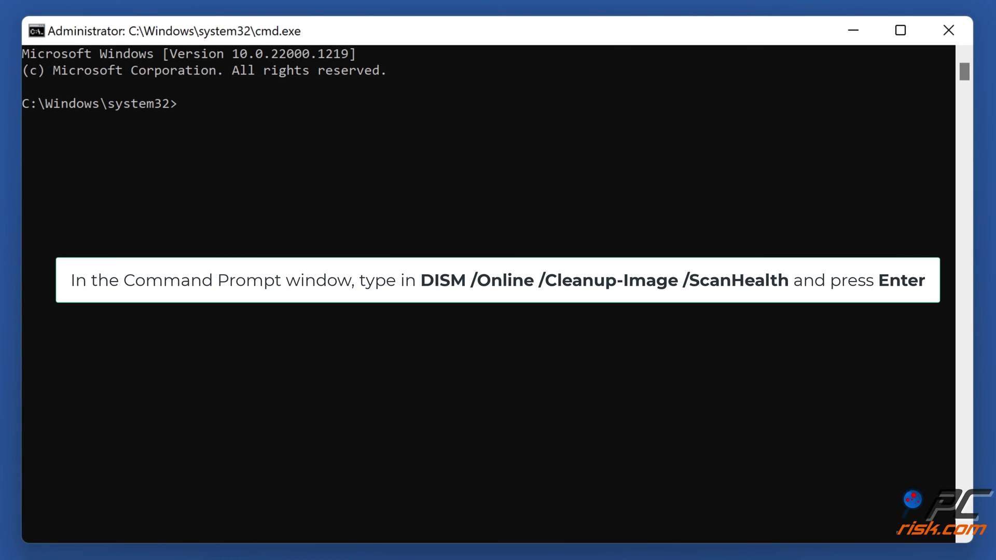
{"action": "type", "text": "dism /online /cleanup-image /scan"}
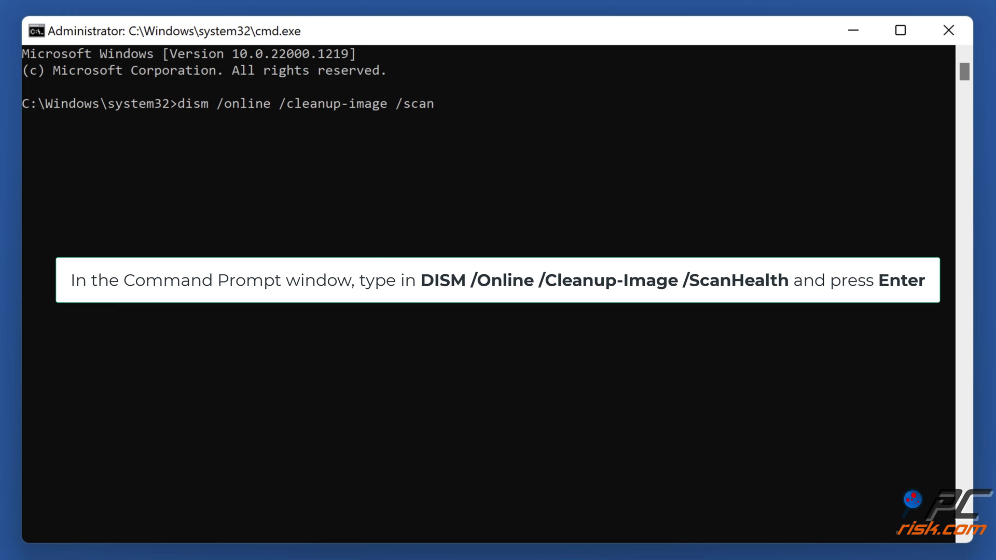
{"action": "type", "text": "health"}
{"action": "key", "text": "Return"}
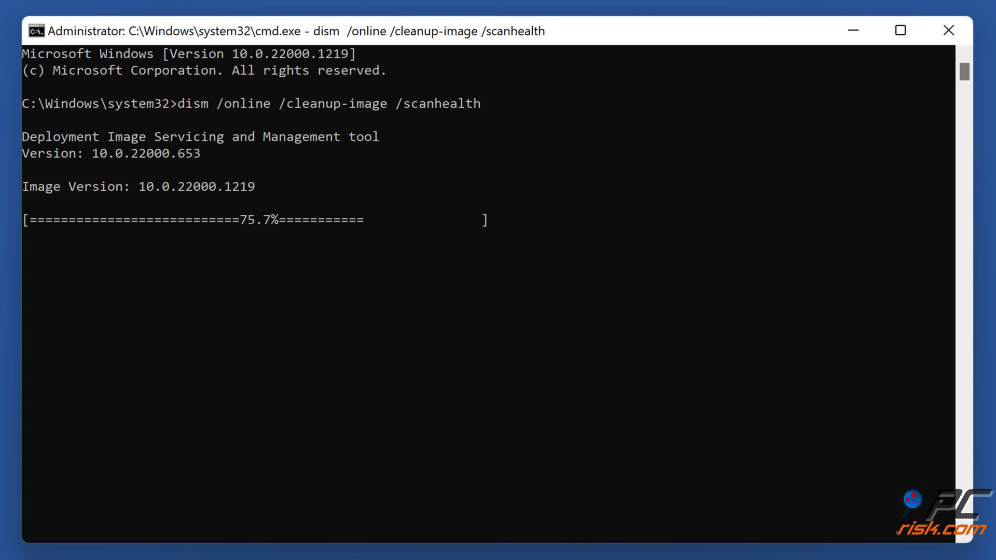
- Repair the Windows image with DISM /RestoreHealth, then run sfc /scannow
{"action": "type", "text": "dism /online /clean"}
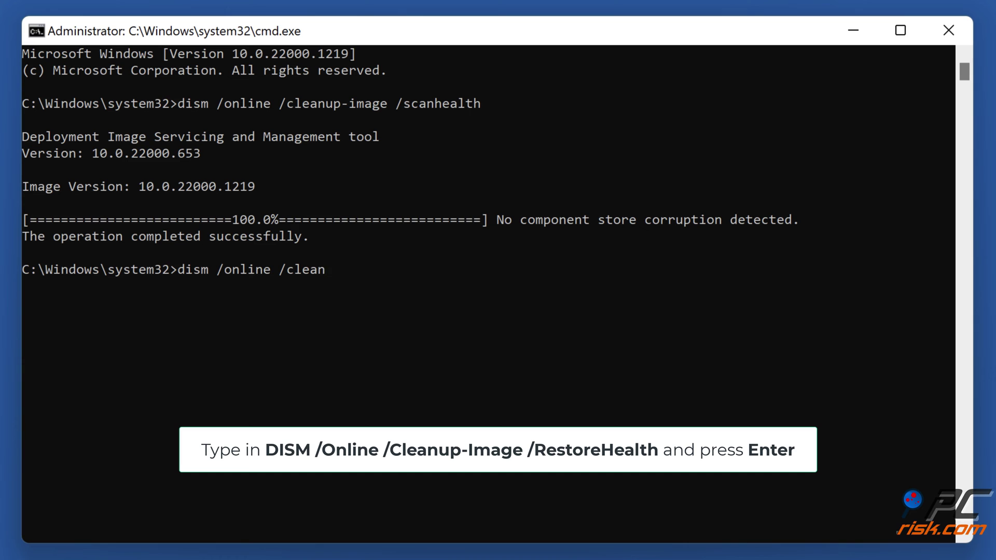
{"action": "type", "text": "up-image /restorehealth"}
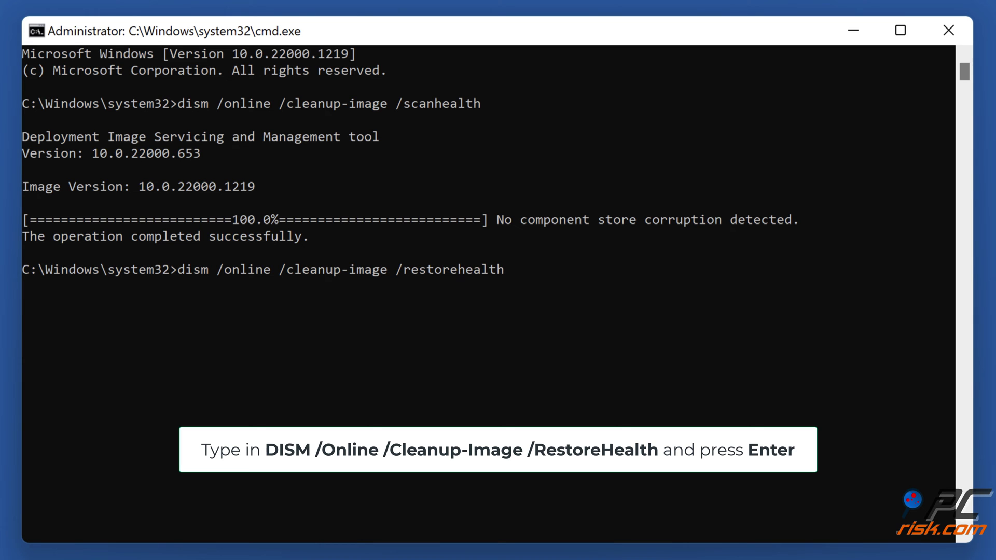
{"action": "key", "text": "Return"}
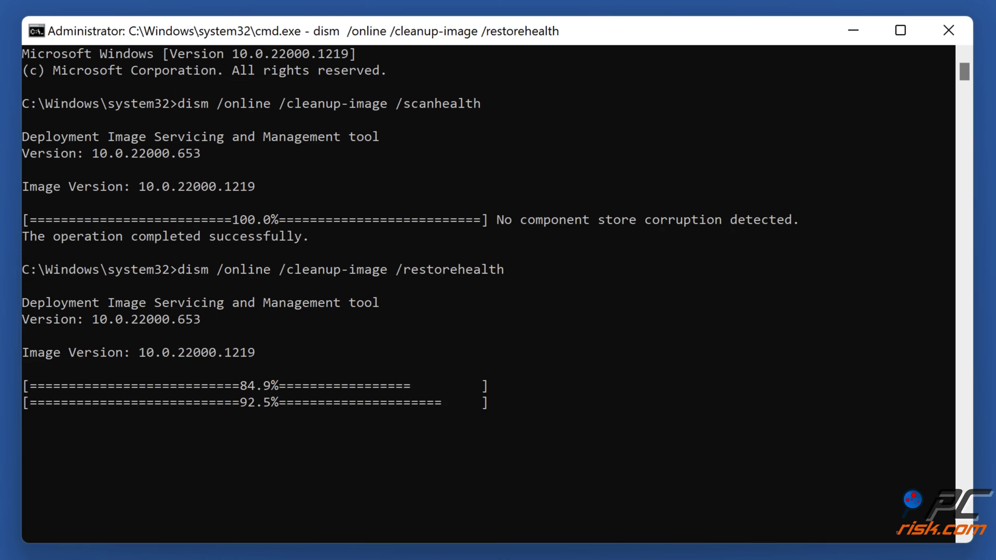
{"action": "type", "text": "sf"}
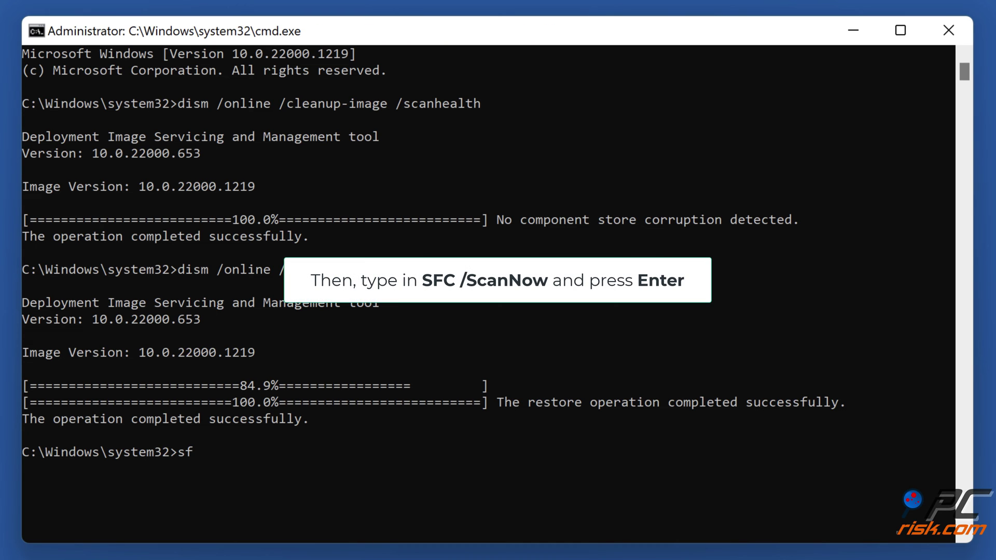
{"action": "type", "text": "c /scannow"}
{"action": "key", "text": "Return"}
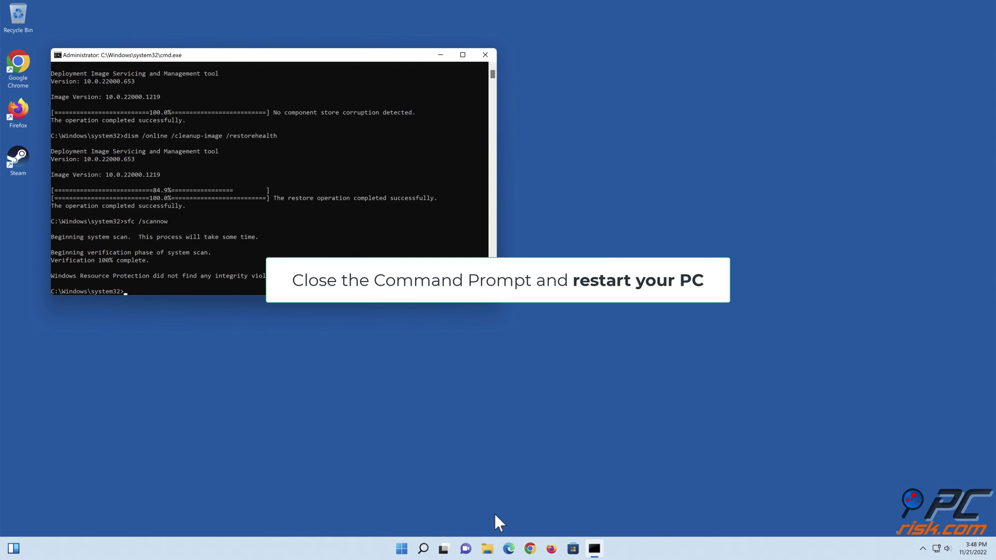
- Close the Command Prompt window and restart Windows from the Start menu's power options
{"action": "left_click", "coordinate": [485, 54]}
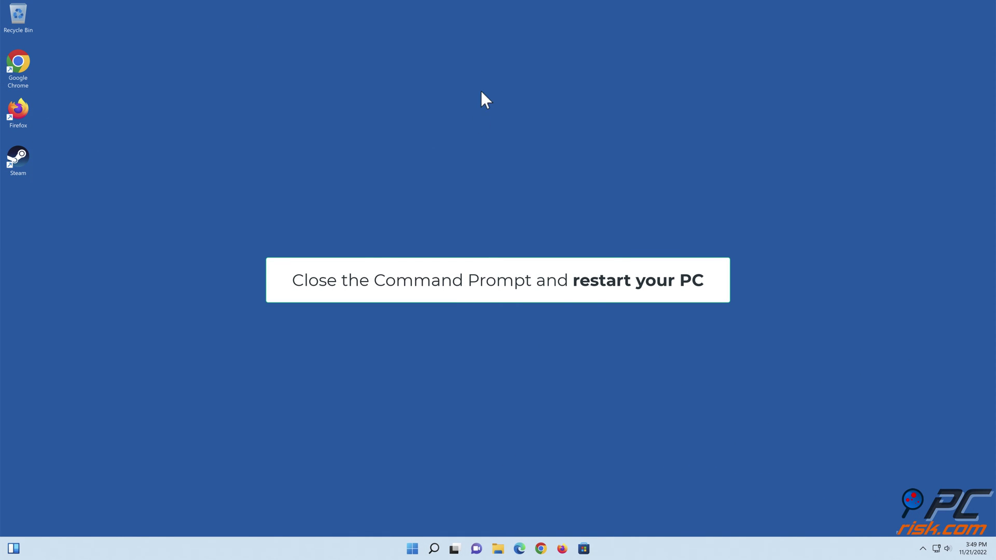
{"action": "left_click", "coordinate": [408, 544]}
{"action": "left_click", "coordinate": [620, 515]}
{"action": "left_click", "coordinate": [616, 494]}
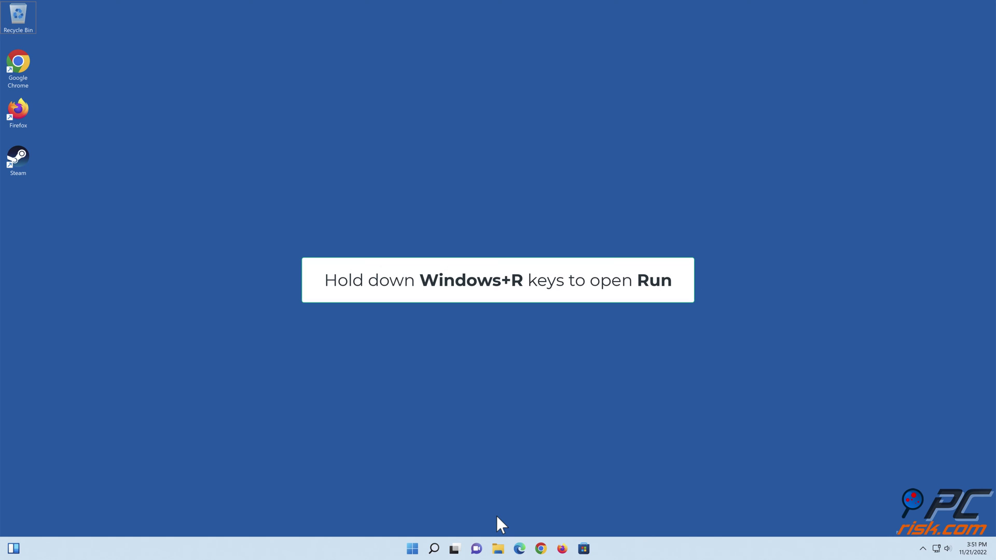
- Open an administrator Command Prompt via Run (cmd) and run regsvr32 steamui.dll
{"action": "key", "text": "super+r"}
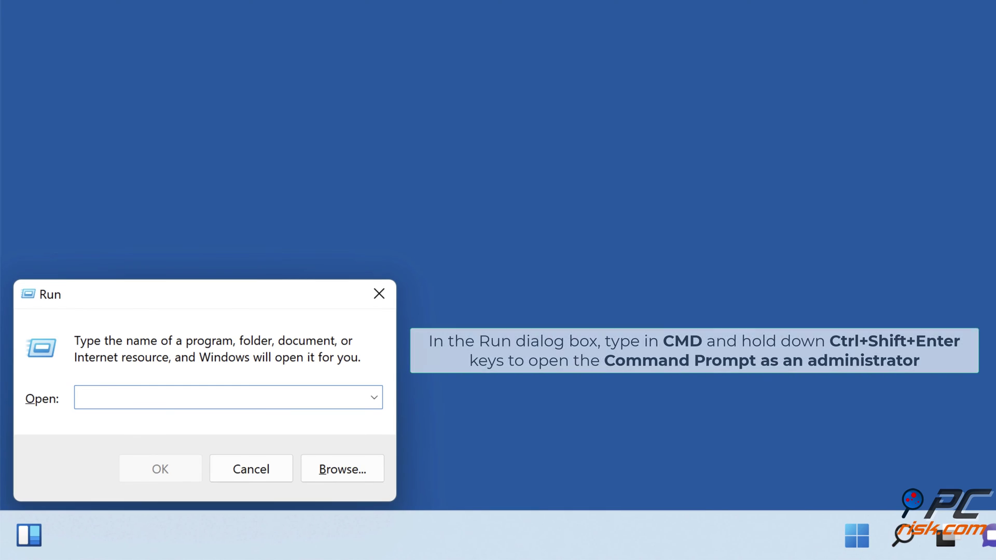
{"action": "type", "text": "cmd"}
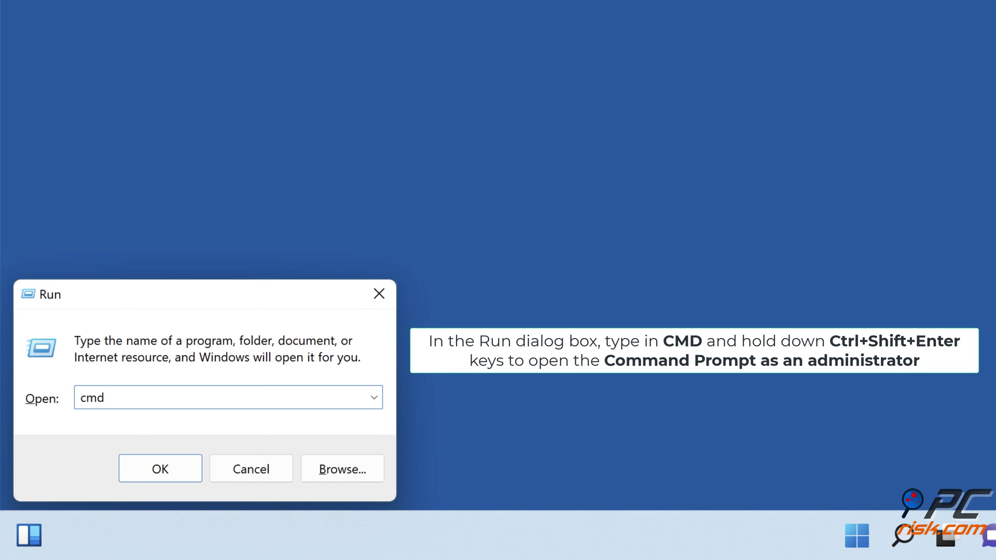
{"action": "key", "text": "ctrl+shift+Return"}
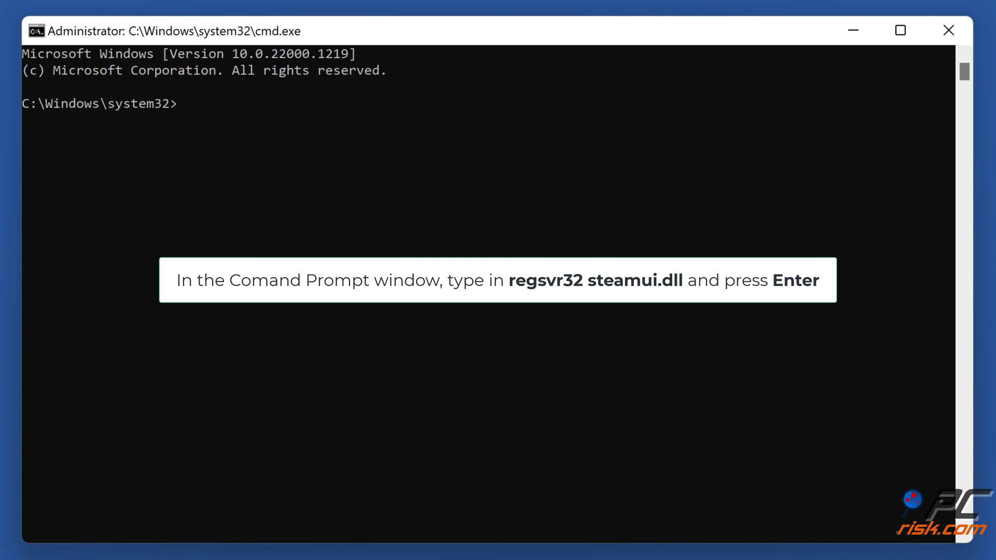
{"action": "type", "text": "regsvr32 steamui.dll"}
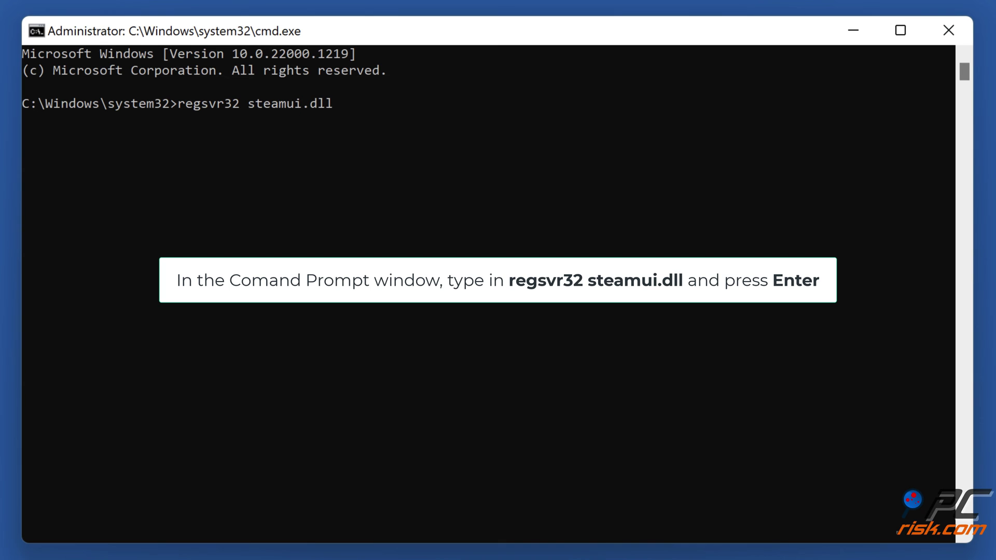
{"action": "key", "text": "Return"}
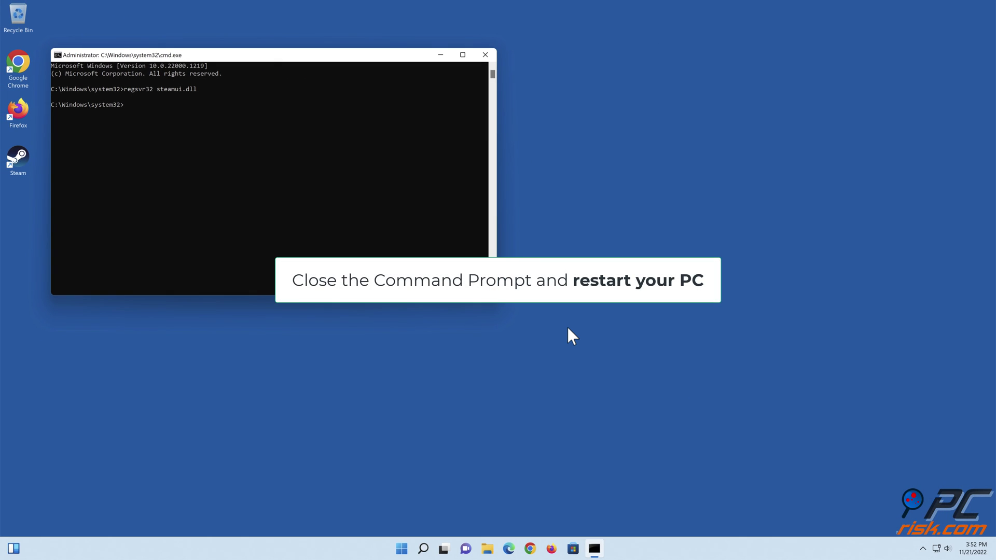
- Close the administrator Command Prompt, then choose Restart from the Start menu power button
{"action": "left_click", "coordinate": [485, 54]}
{"action": "left_click", "coordinate": [412, 548]}
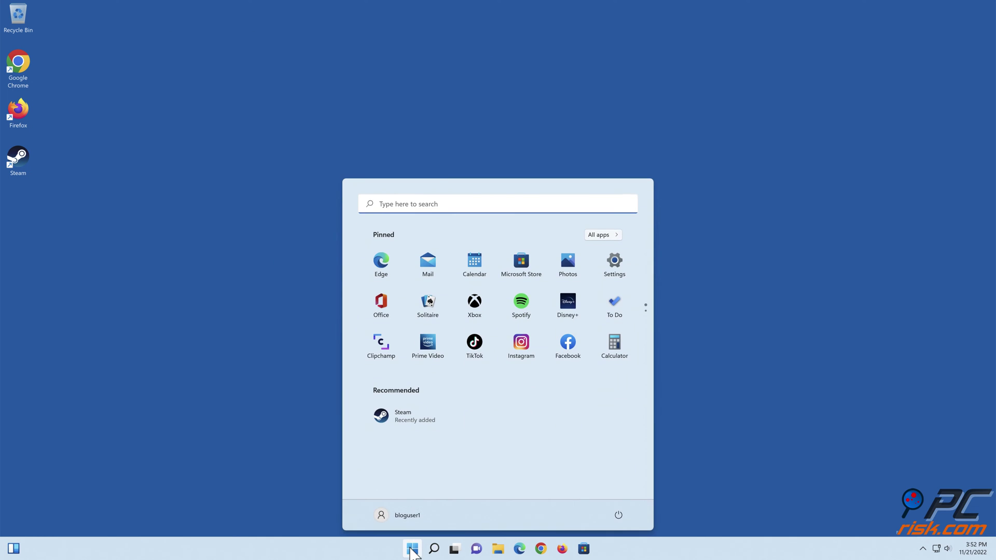
{"action": "left_click", "coordinate": [618, 515]}
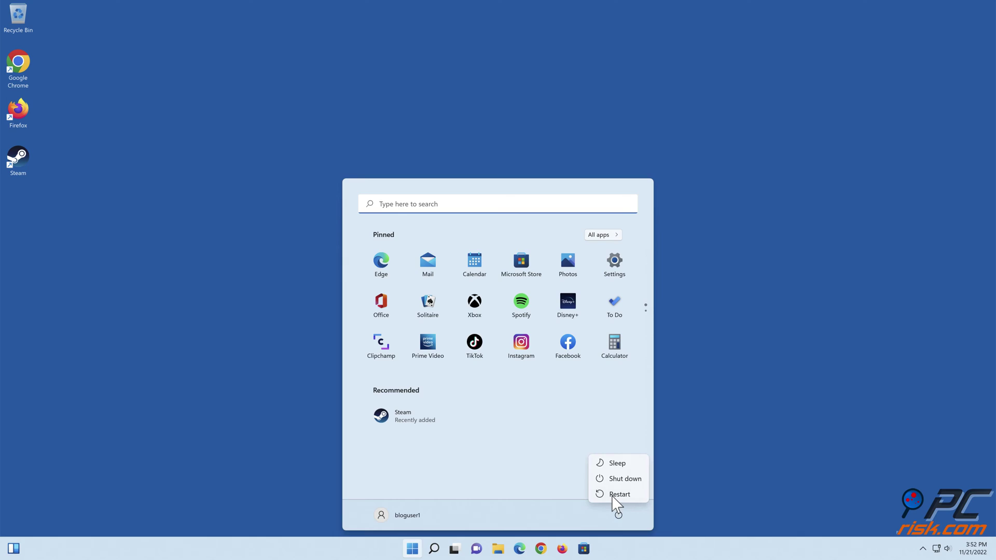
{"action": "left_click", "coordinate": [615, 495]}
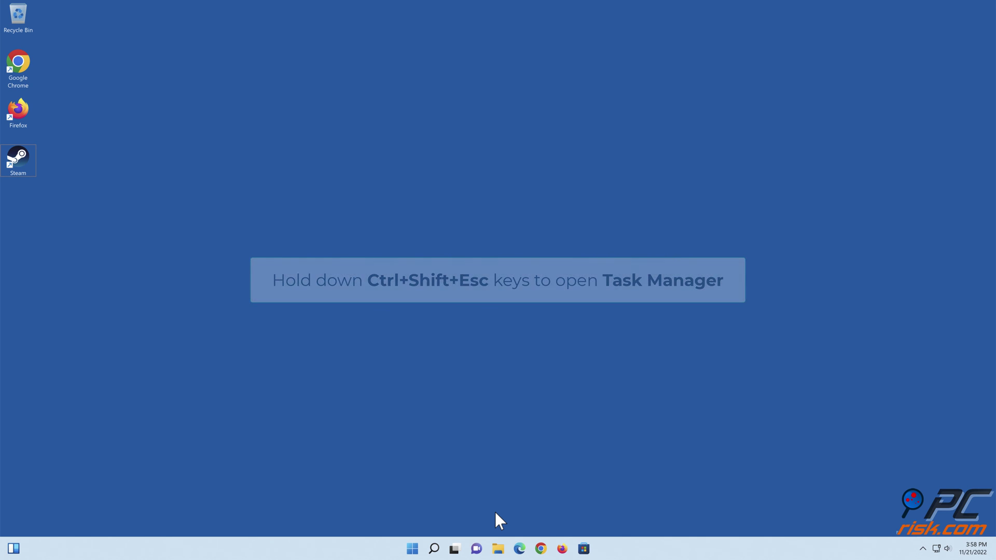
- End the Steam (32 bit) process in Task Manager, then close Task Manager
{"action": "key", "text": "ctrl+shift+Escape"}
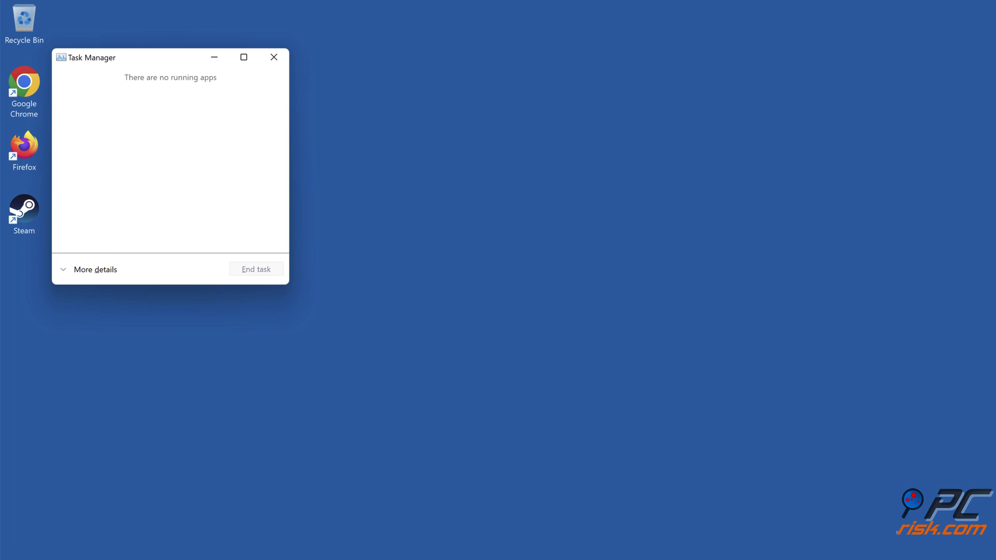
{"action": "left_click", "coordinate": [108, 271]}
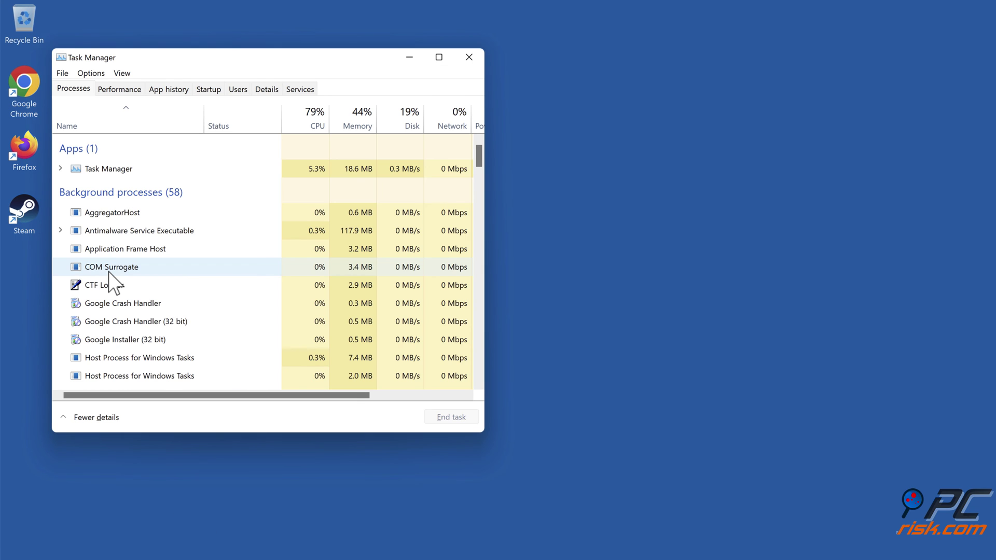
{"action": "scroll", "coordinate": [109, 272], "scroll_direction": "down", "scroll_amount": 12}
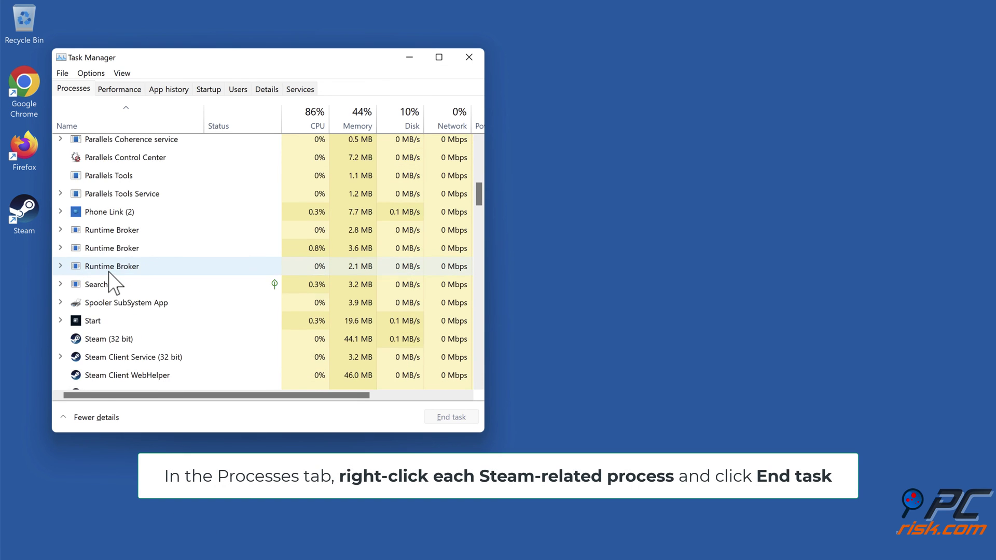
{"action": "scroll", "coordinate": [110, 274], "scroll_direction": "down", "scroll_amount": 1}
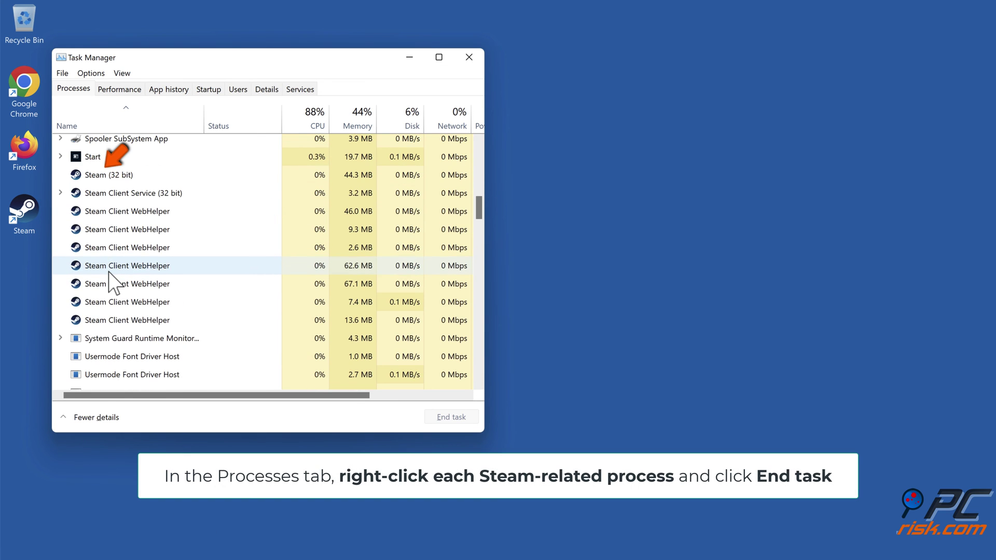
{"action": "right_click", "coordinate": [123, 180]}
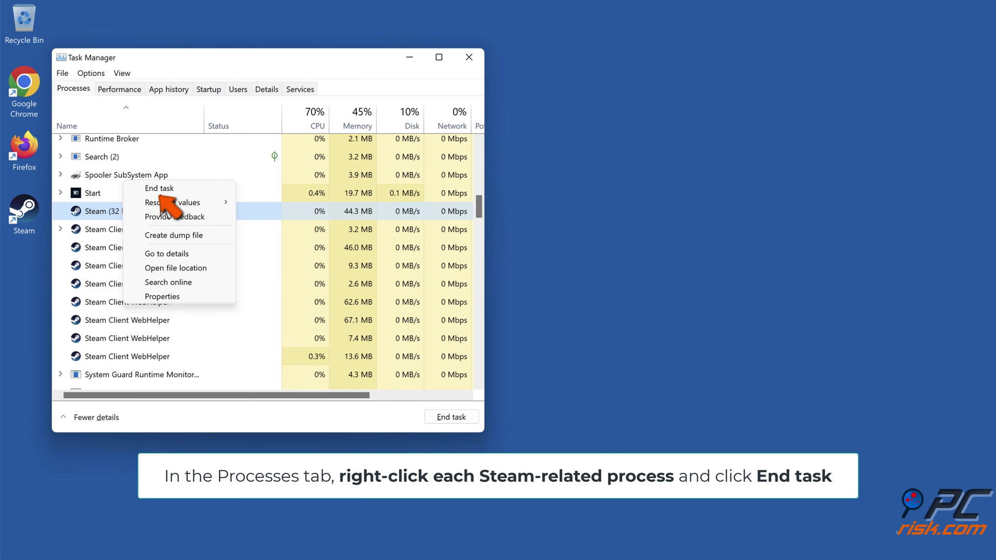
{"action": "left_click", "coordinate": [161, 190]}
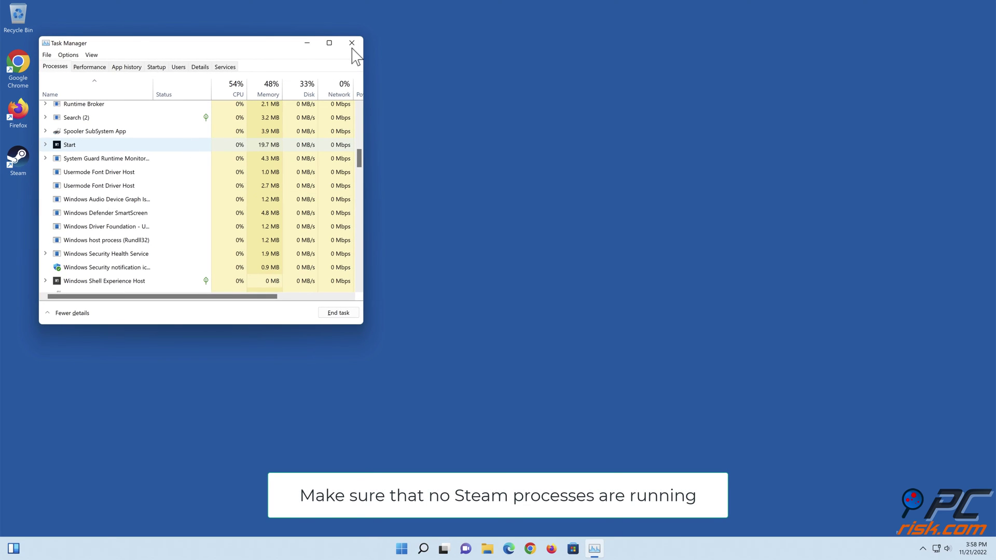
{"action": "left_click", "coordinate": [352, 45]}
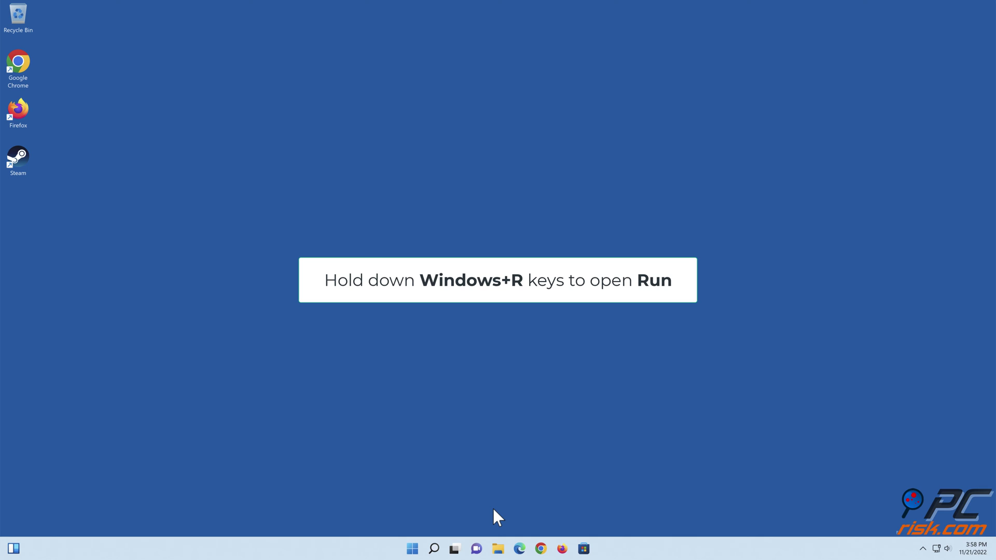
- Run steam://flushconfig from the Run dialog
{"action": "key", "text": "super+r"}
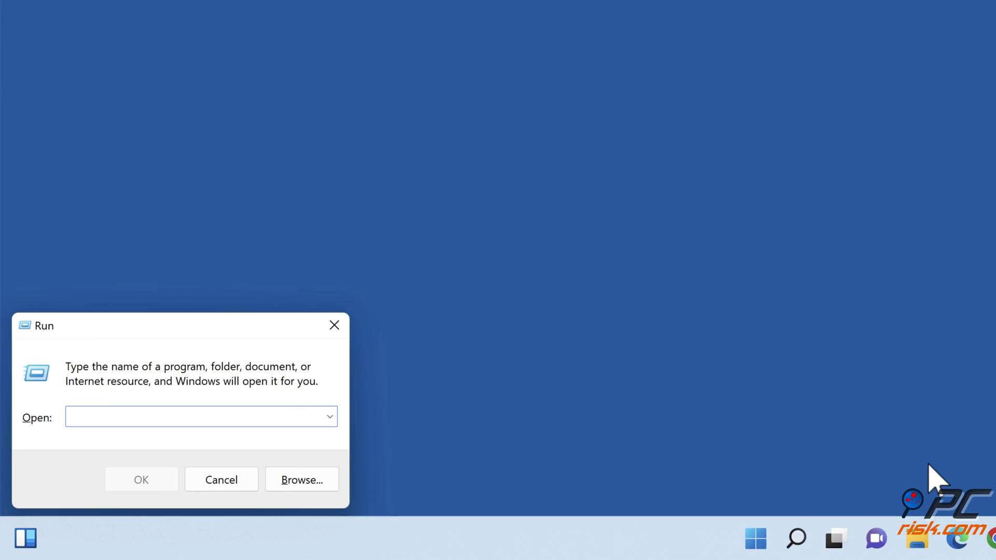
{"action": "type", "text": "stea"}
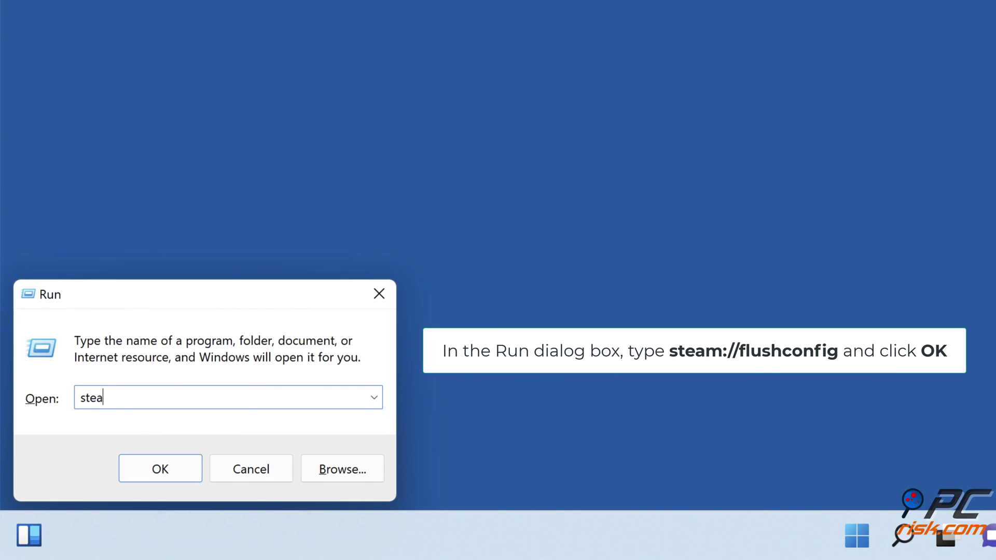
{"action": "type", "text": "m://flushconfig"}
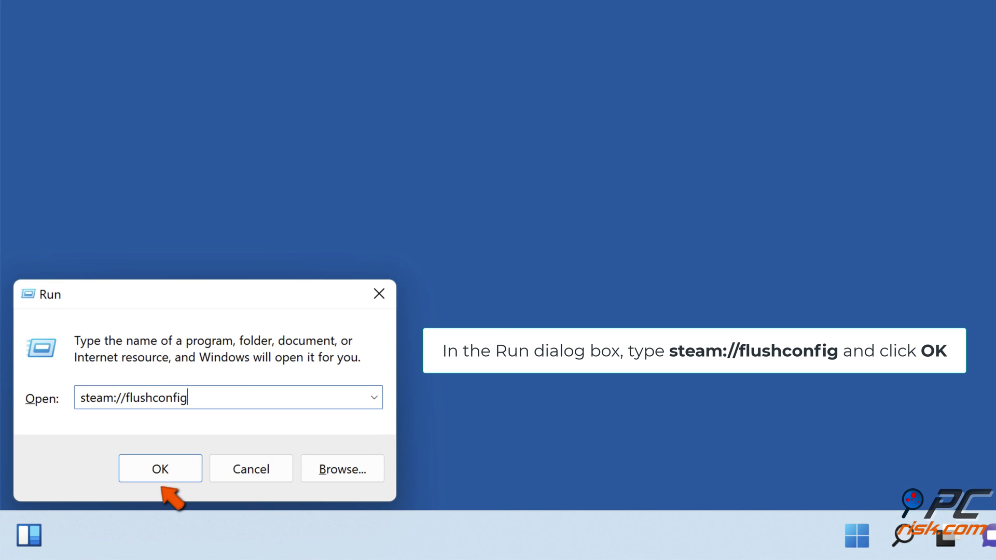
{"action": "left_click", "coordinate": [163, 480]}
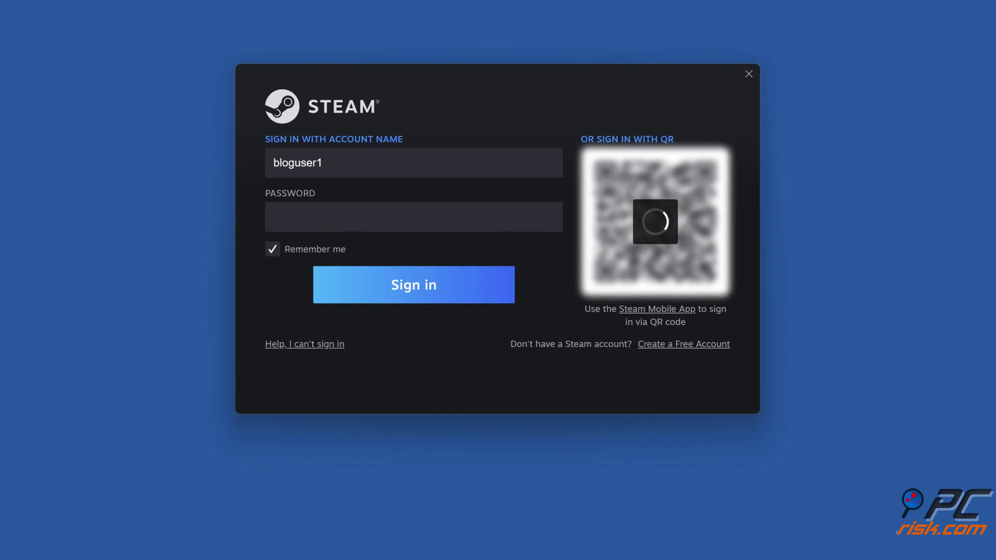
- Sign in with the account password, confirm Clear Download Cache, then sign in again after relaunch
{"action": "type", "text": "********"}
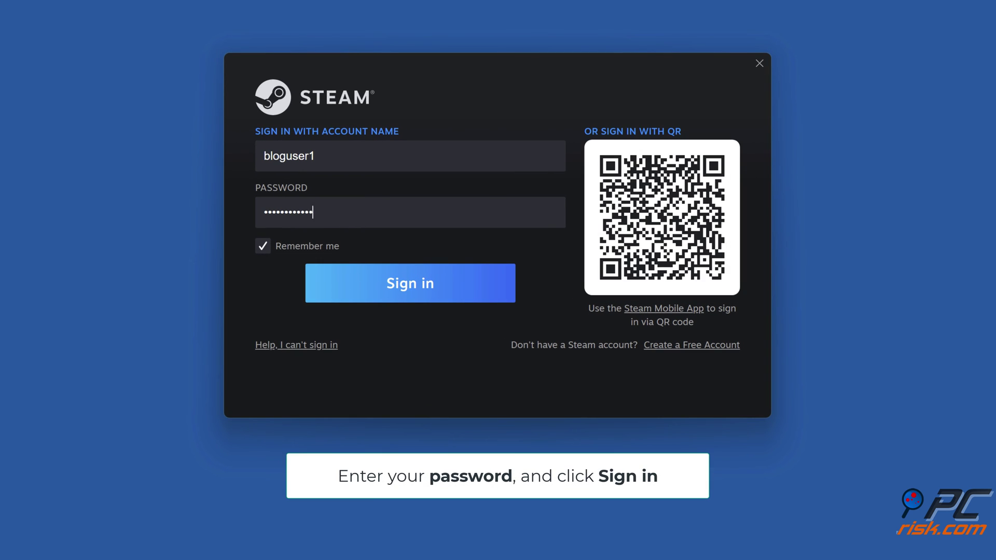
{"action": "type", "text": "***"}
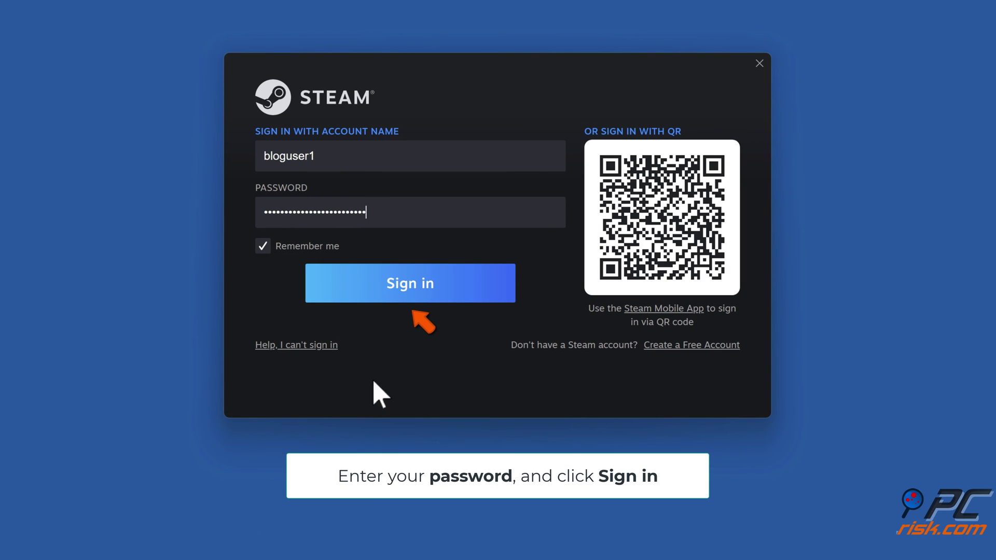
{"action": "left_click", "coordinate": [418, 294]}
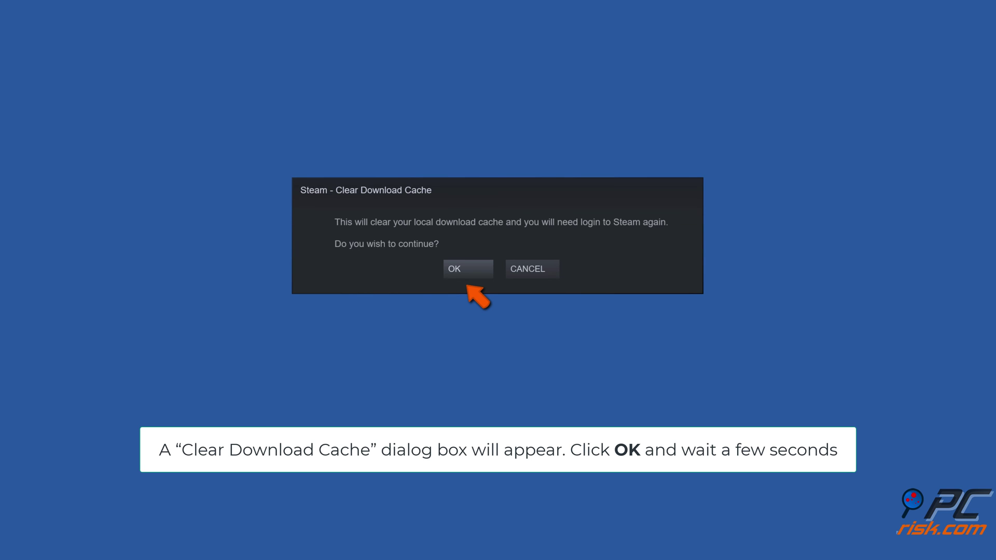
{"action": "left_click", "coordinate": [469, 273]}
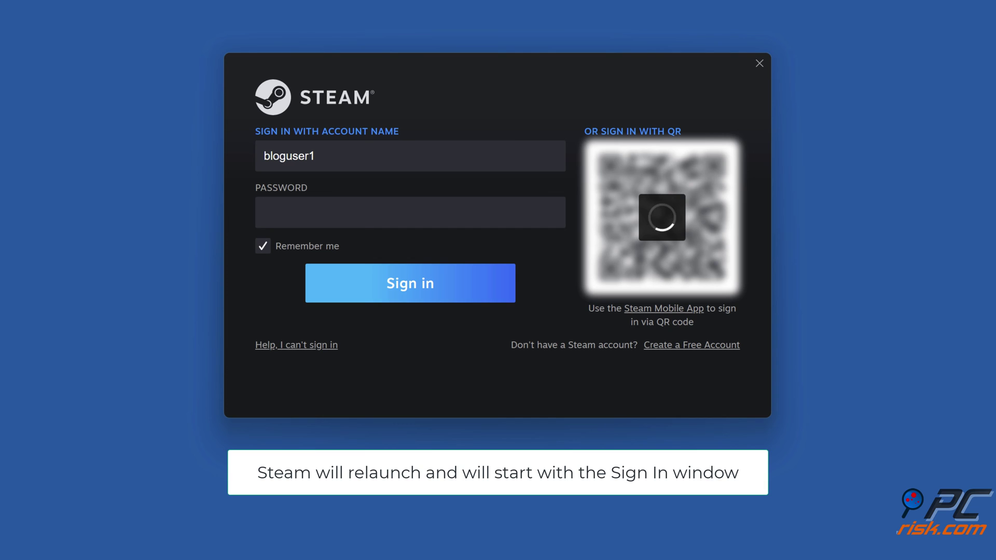
{"action": "type", "text": "****"}
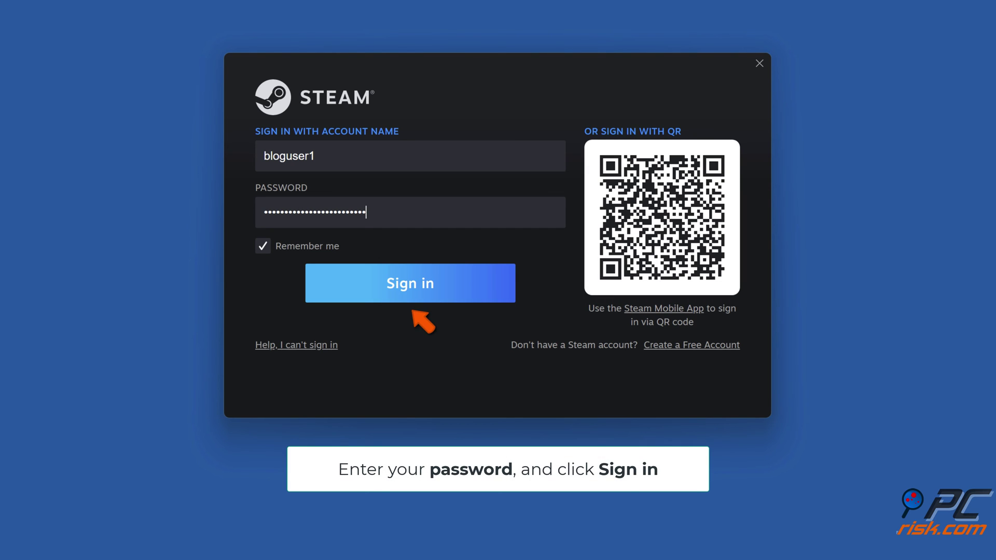
{"action": "left_click", "coordinate": [410, 295]}
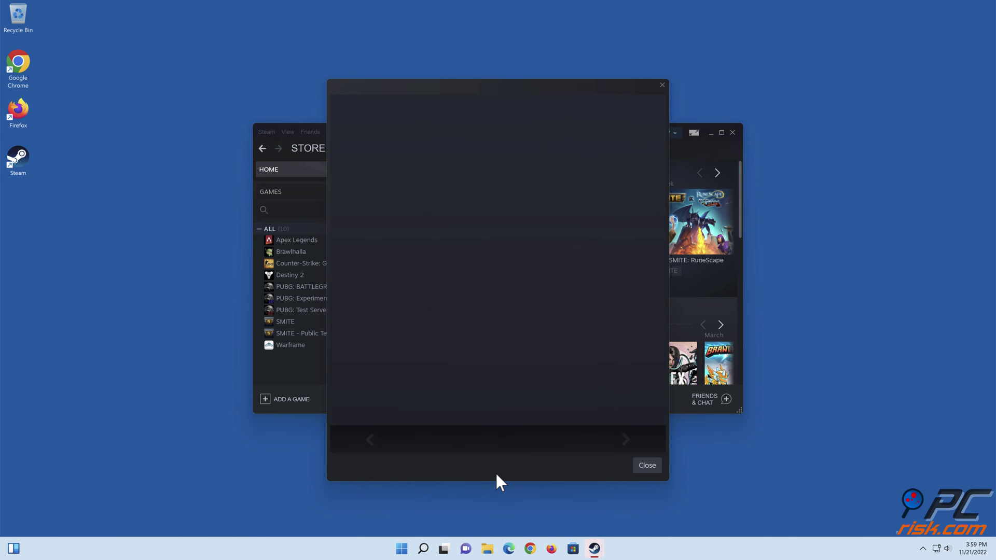
- Dismiss the sale promo pop-up over the Library and close the Steam window
{"action": "left_click", "coordinate": [643, 466]}
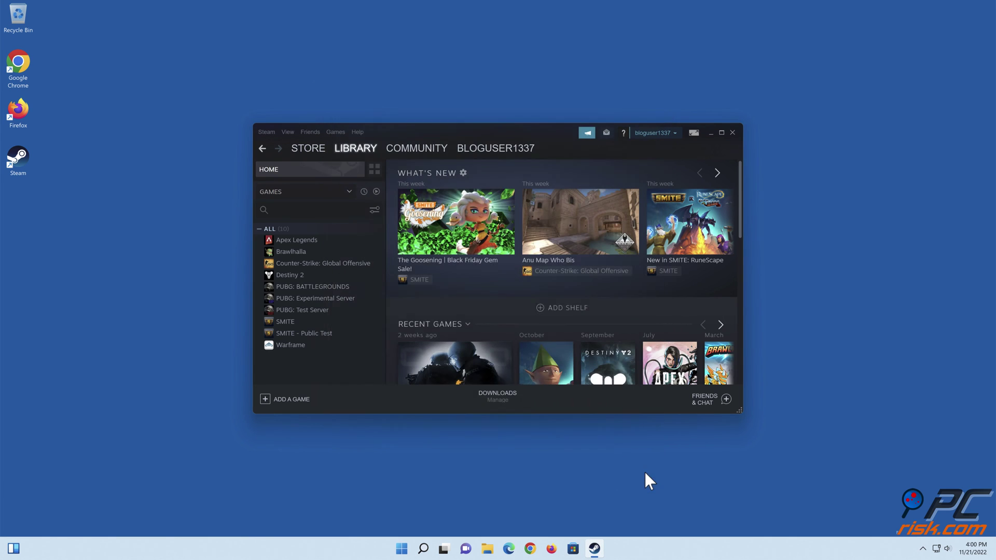
{"action": "left_click", "coordinate": [733, 133]}
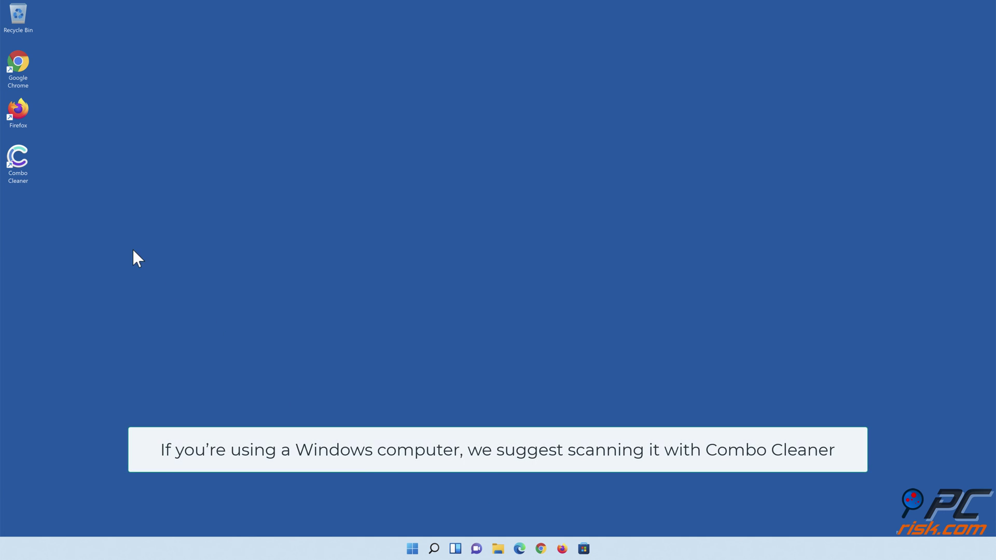
- Launch Combo Cleaner, run a quick scan, move the 323 detections to quarantine, and finish
{"action": "double_click", "coordinate": [25, 177]}
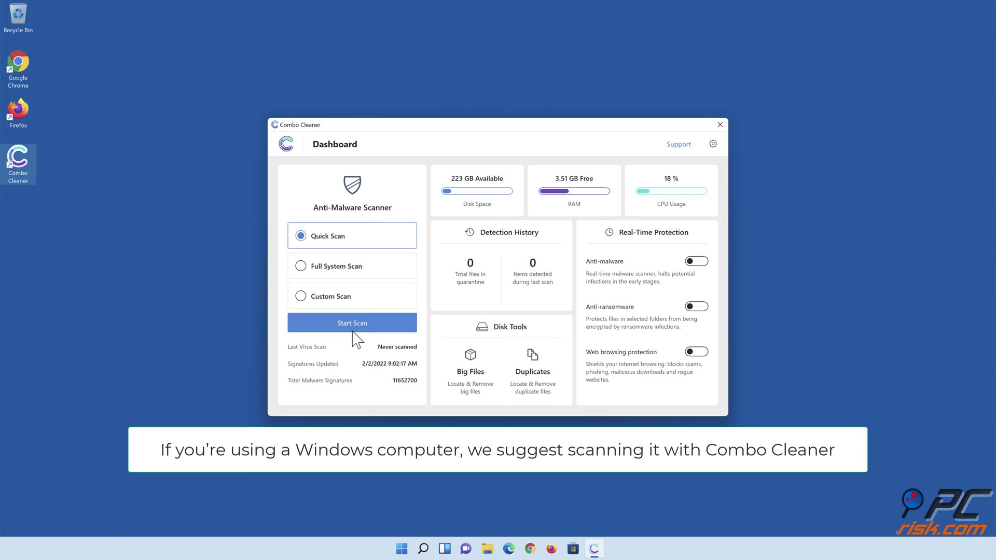
{"action": "left_click", "coordinate": [353, 325]}
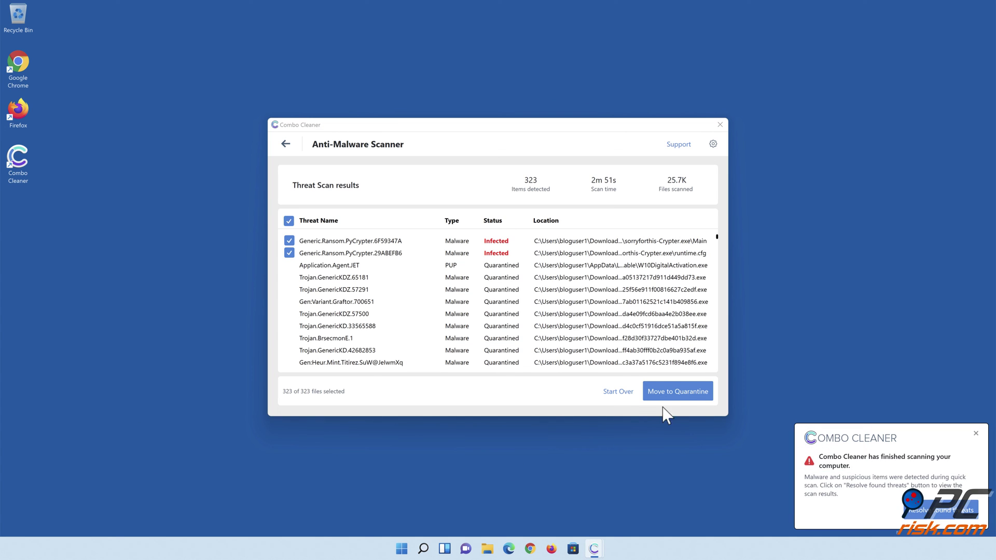
{"action": "left_click", "coordinate": [674, 397]}
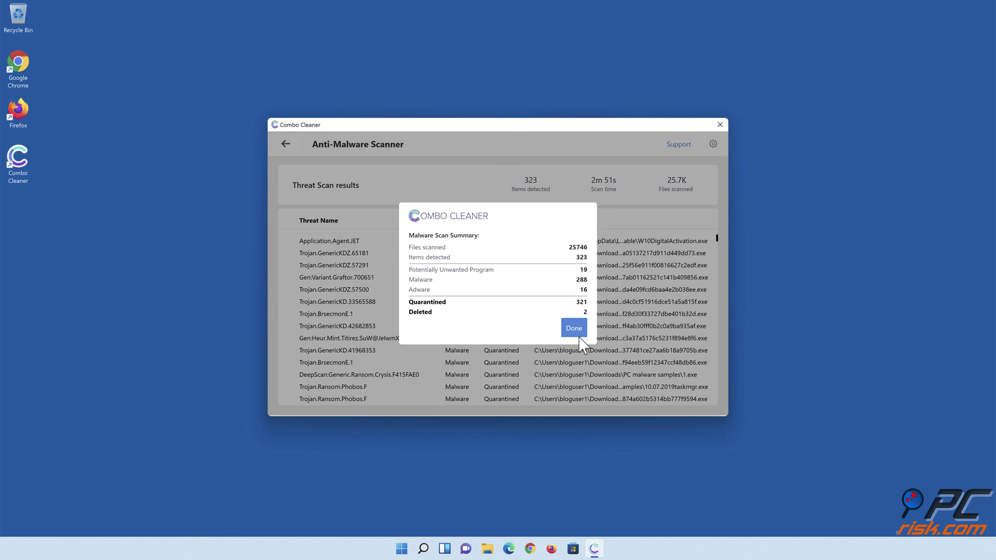
{"action": "left_click", "coordinate": [573, 328]}
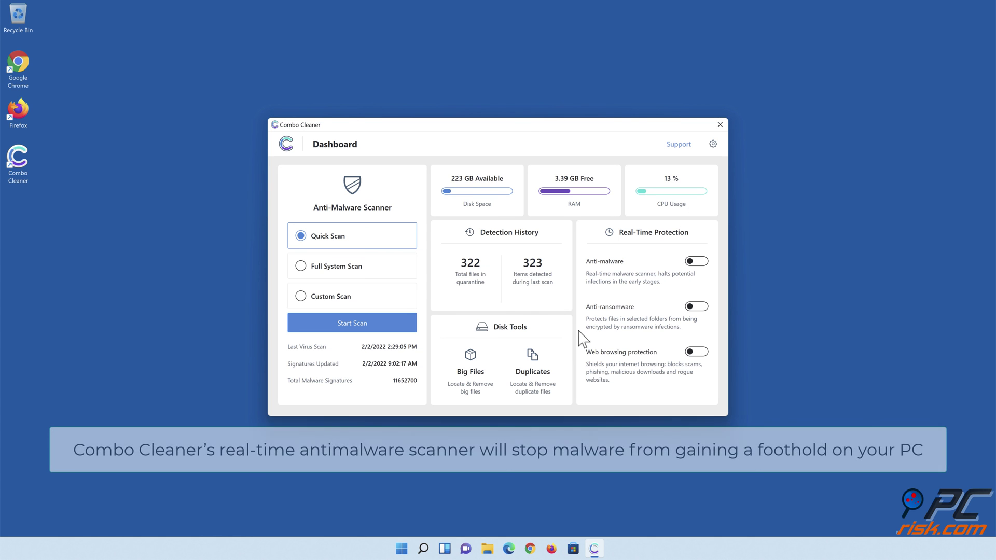
- Enable anti-malware and anti-ransomware protection, adding Libraries > Documents as a protected folder
{"action": "left_click", "coordinate": [696, 262]}
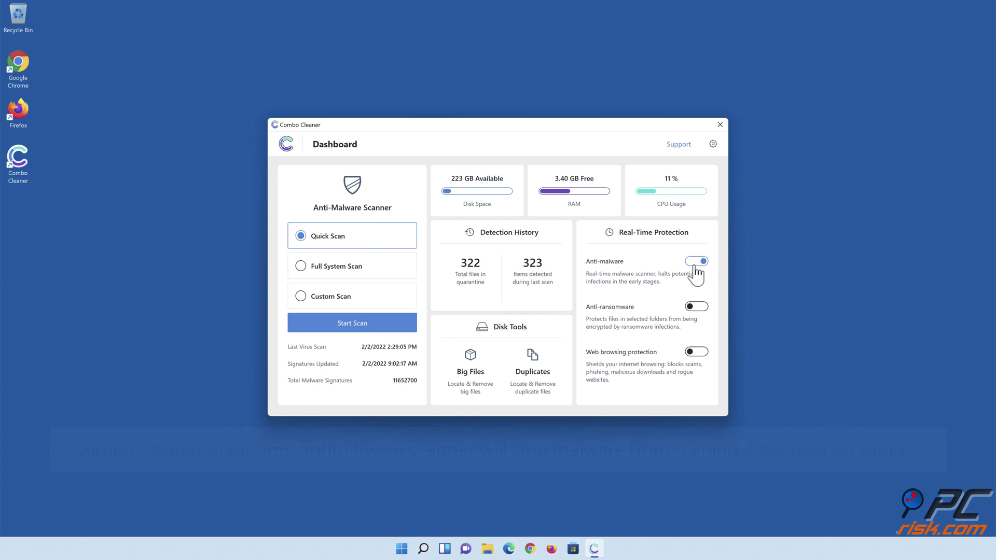
{"action": "left_click", "coordinate": [696, 307]}
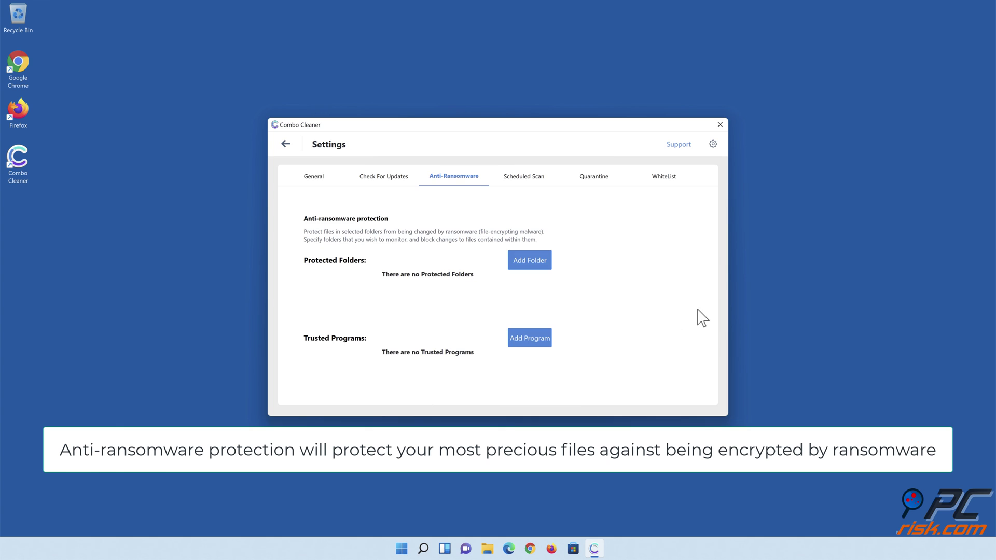
{"action": "left_click", "coordinate": [530, 263]}
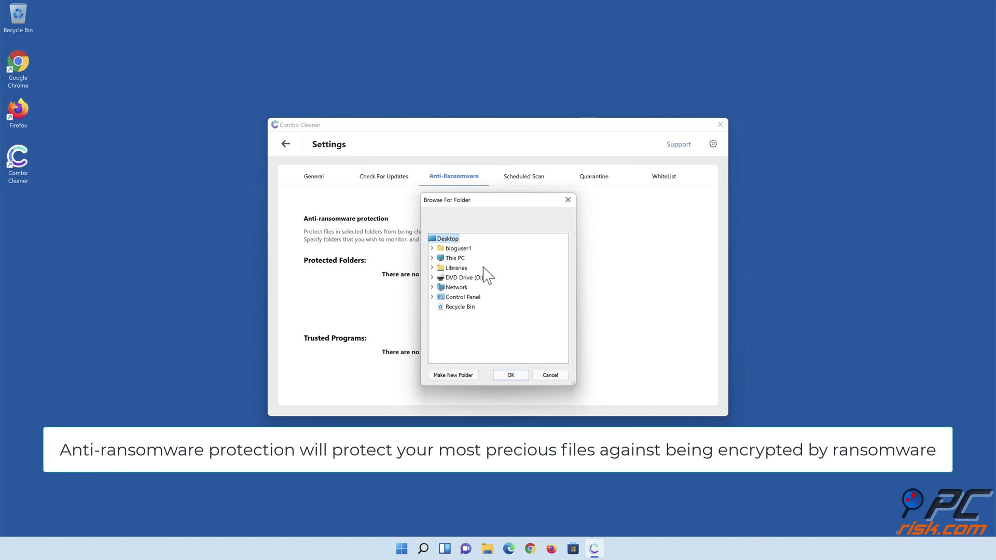
{"action": "left_click", "coordinate": [432, 267]}
{"action": "left_click", "coordinate": [440, 287]}
{"action": "left_click", "coordinate": [466, 298]}
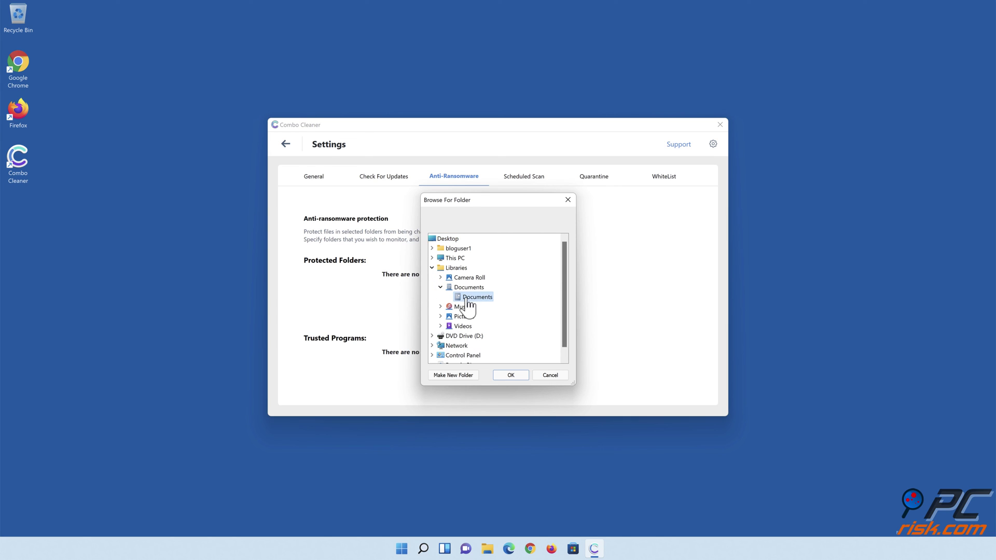
{"action": "left_click", "coordinate": [510, 376]}
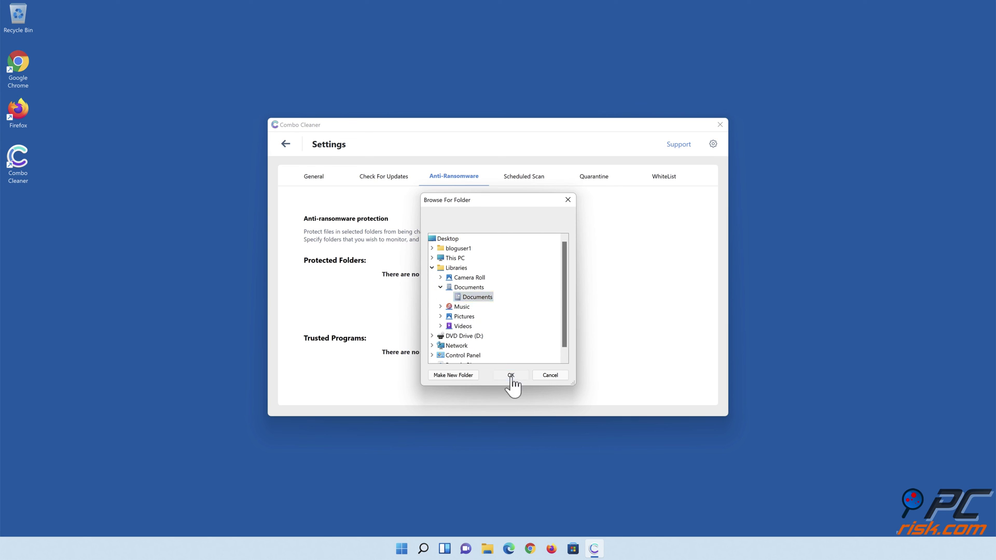
{"action": "left_click", "coordinate": [287, 145]}
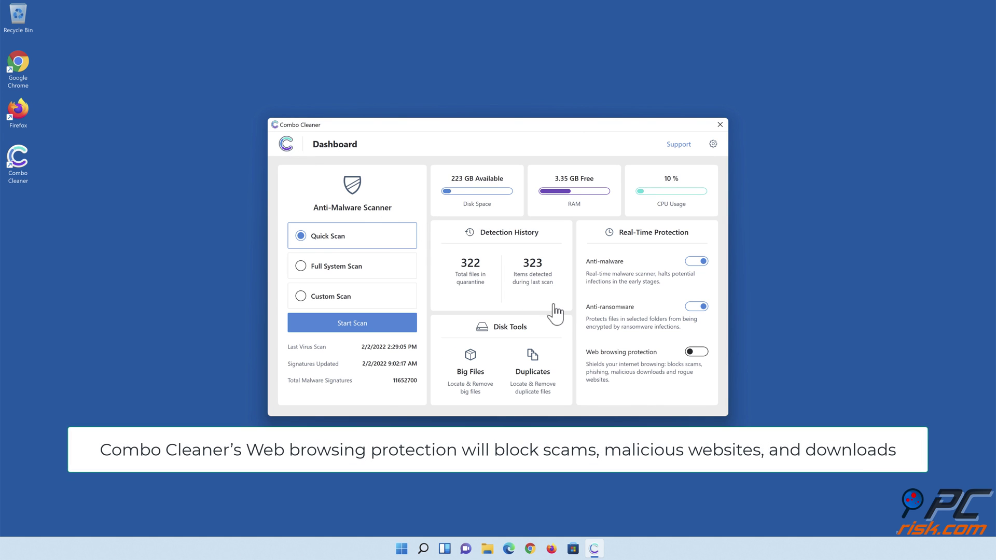